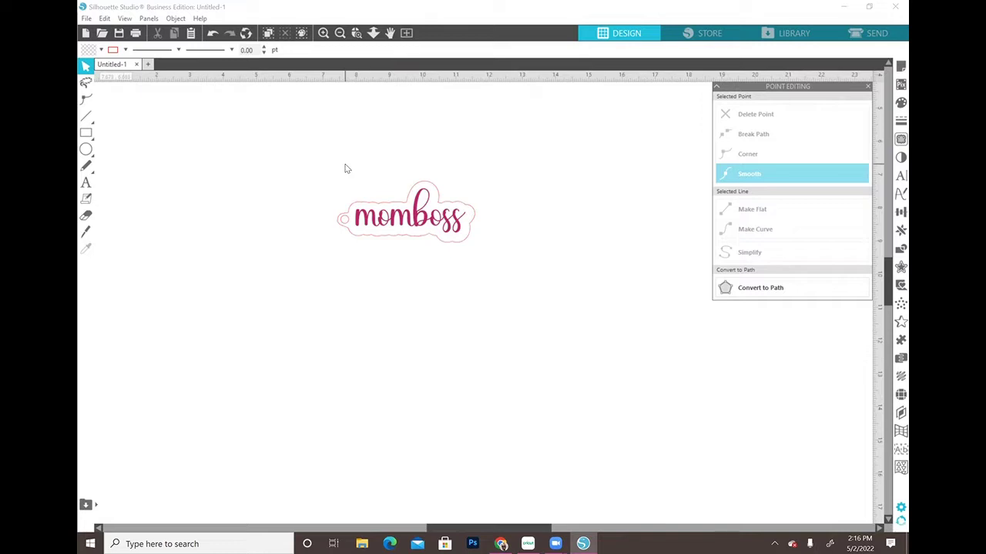
{"action": "left_click", "coordinate": [84, 151]}
{"action": "left_click_drag", "start_coordinate": [308, 184], "coordinate": [506, 259]}
{"action": "left_click", "coordinate": [570, 291]}
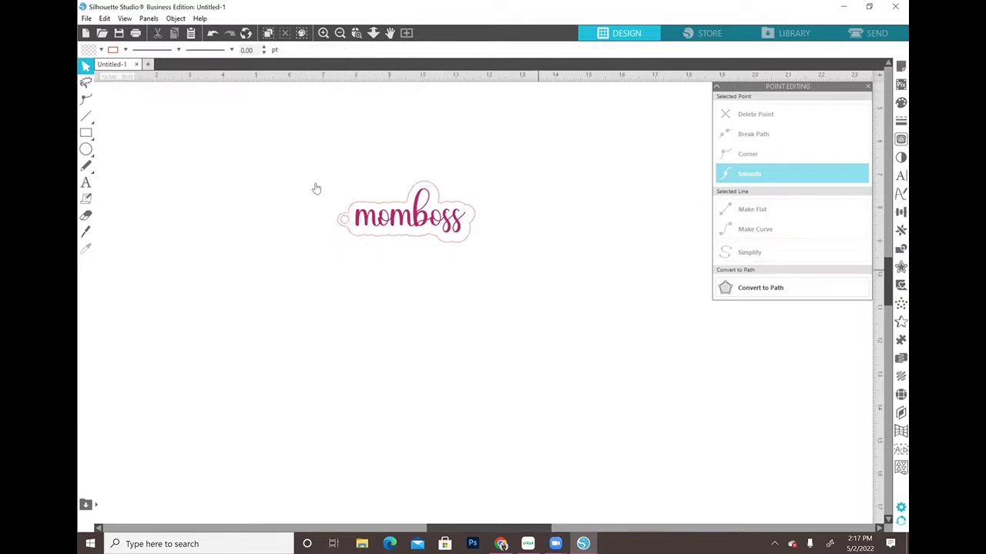
{"action": "left_click", "coordinate": [86, 182]}
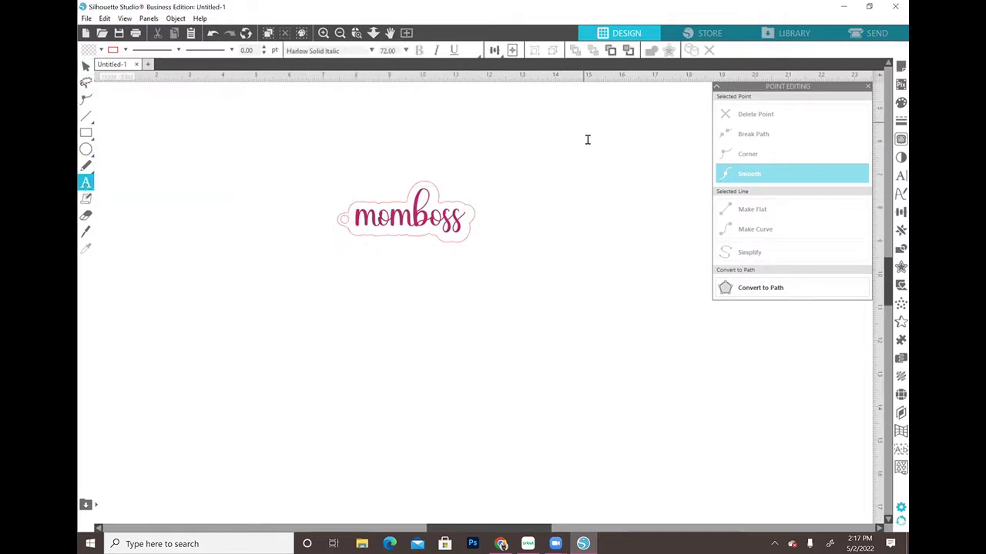
{"action": "left_click", "coordinate": [898, 179]}
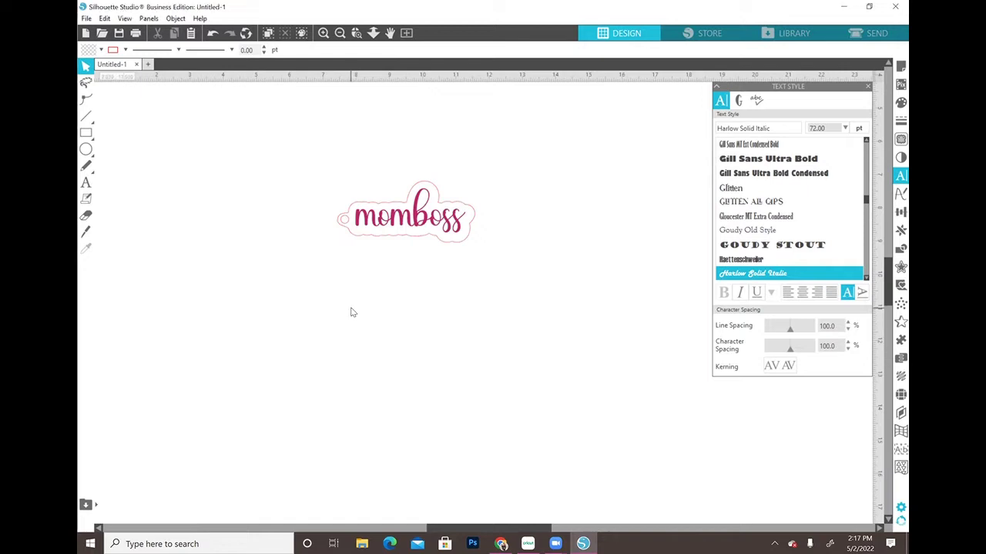
{"action": "left_click", "coordinate": [898, 175]}
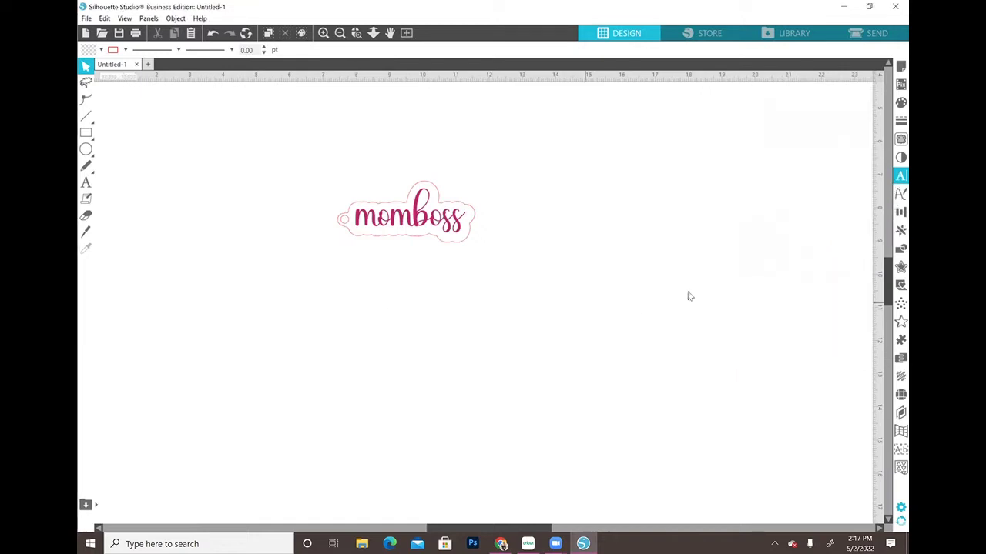
Add the text "momboss" in the empty area below the finished keychain design
{"action": "left_click", "coordinate": [86, 185]}
{"action": "left_click", "coordinate": [372, 351]}
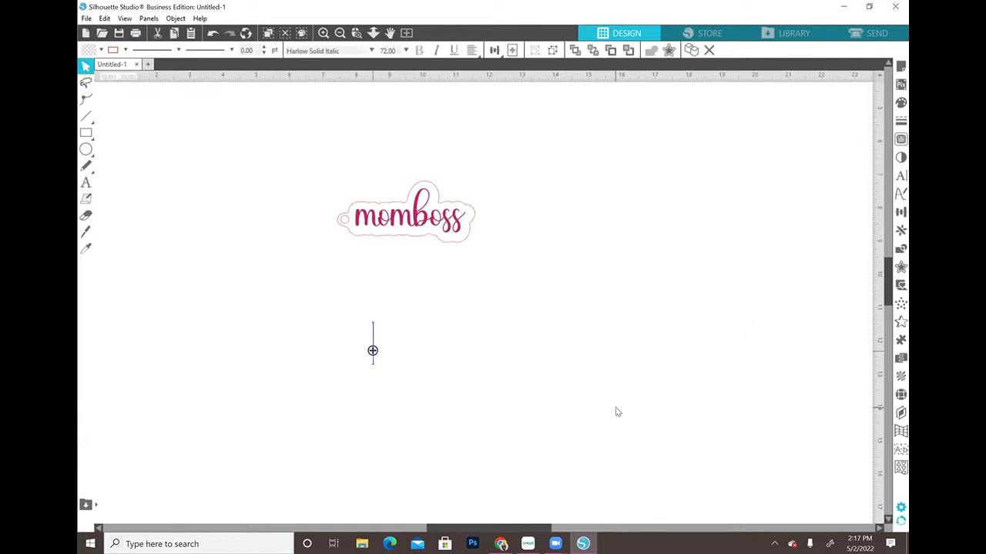
{"action": "type", "text": "momboss"}
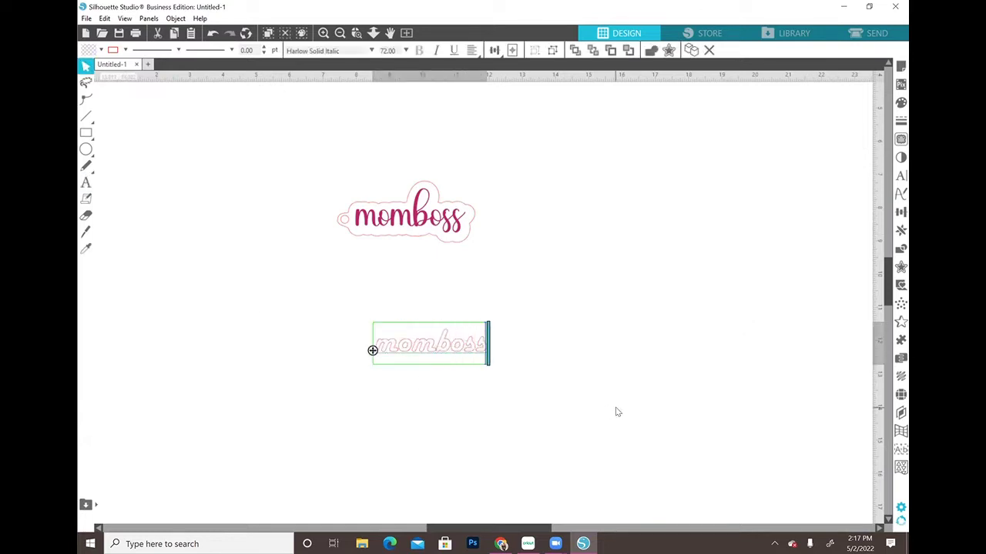
{"action": "left_click", "coordinate": [526, 341]}
{"action": "left_click", "coordinate": [482, 347]}
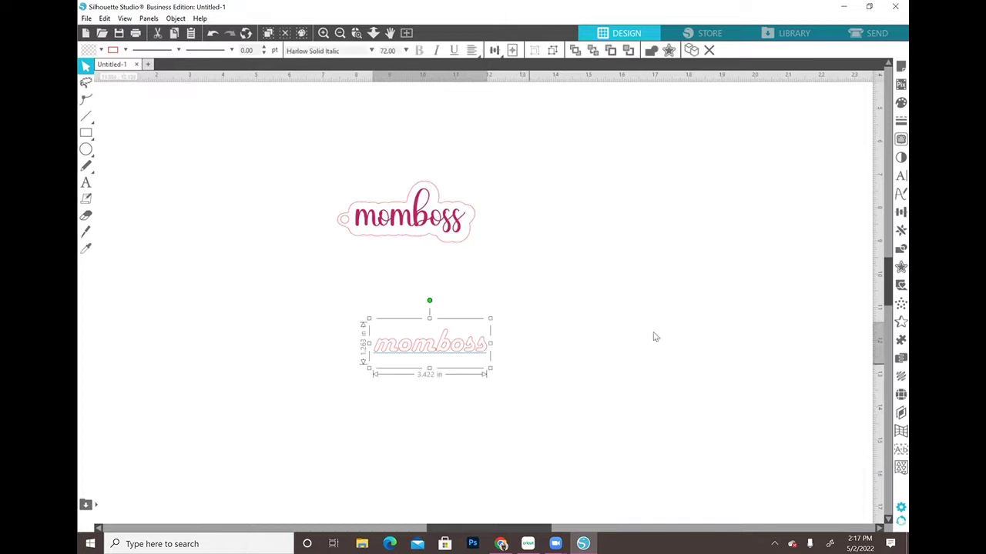
Inspect the filled lettering of the finished keychain design, checking its text style settings and edit points
{"action": "left_click", "coordinate": [408, 218]}
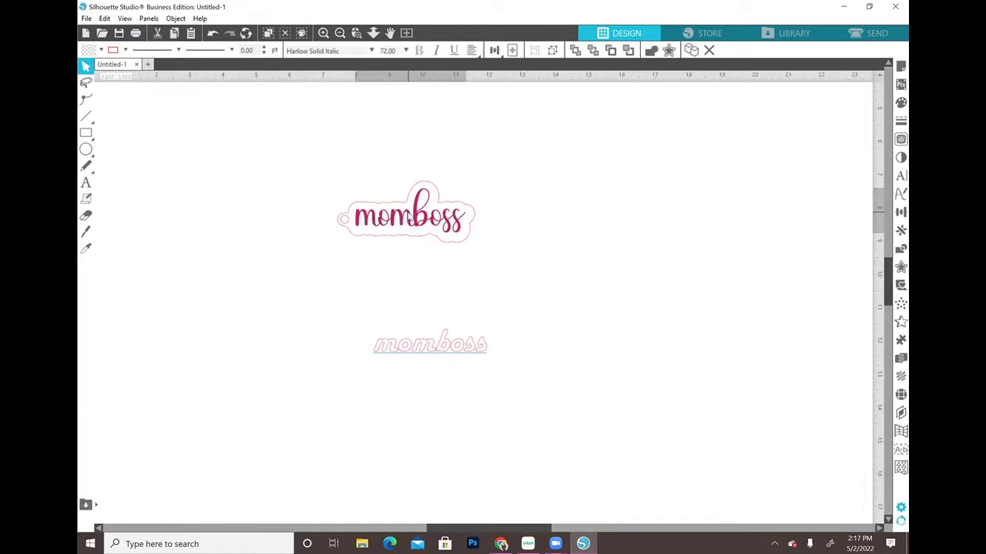
{"action": "left_click", "coordinate": [893, 176]}
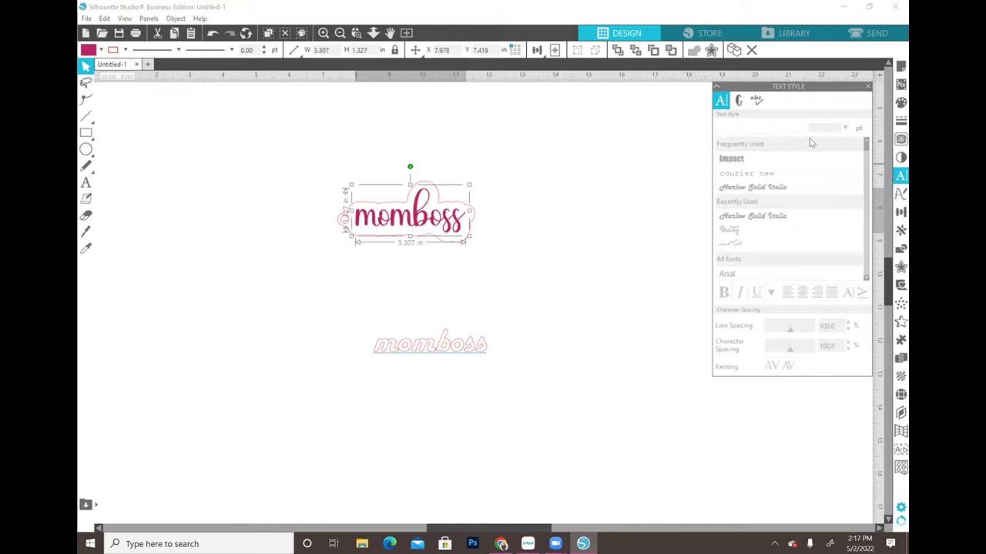
{"action": "left_click", "coordinate": [739, 100]}
{"action": "left_click", "coordinate": [721, 100]}
{"action": "left_click", "coordinate": [590, 211]}
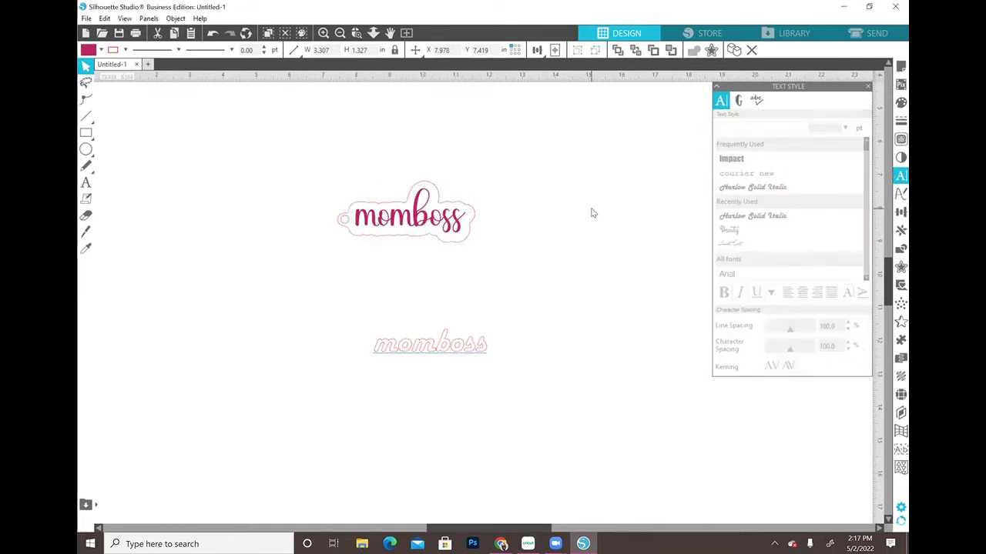
{"action": "left_click", "coordinate": [429, 231]}
{"action": "double_click", "coordinate": [430, 231]}
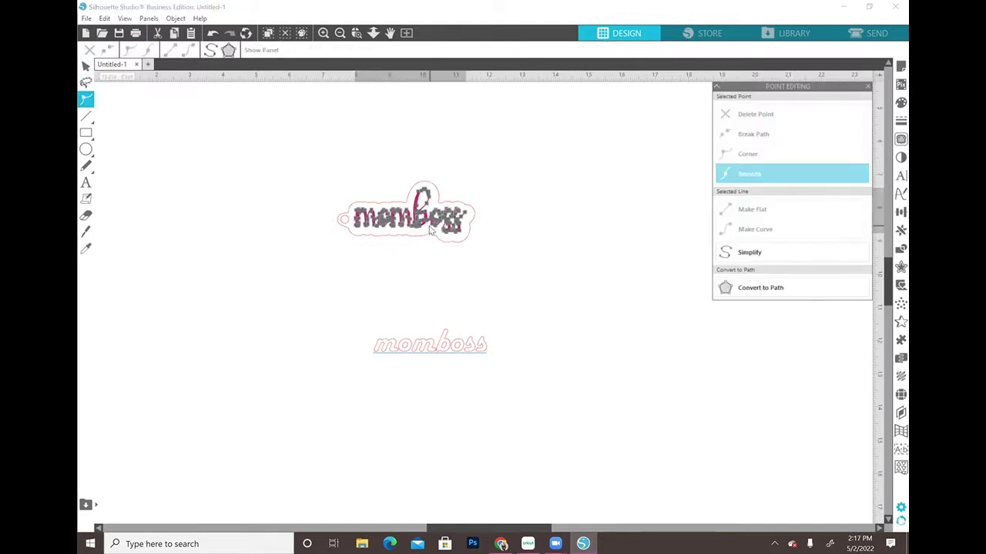
{"action": "left_click", "coordinate": [545, 221]}
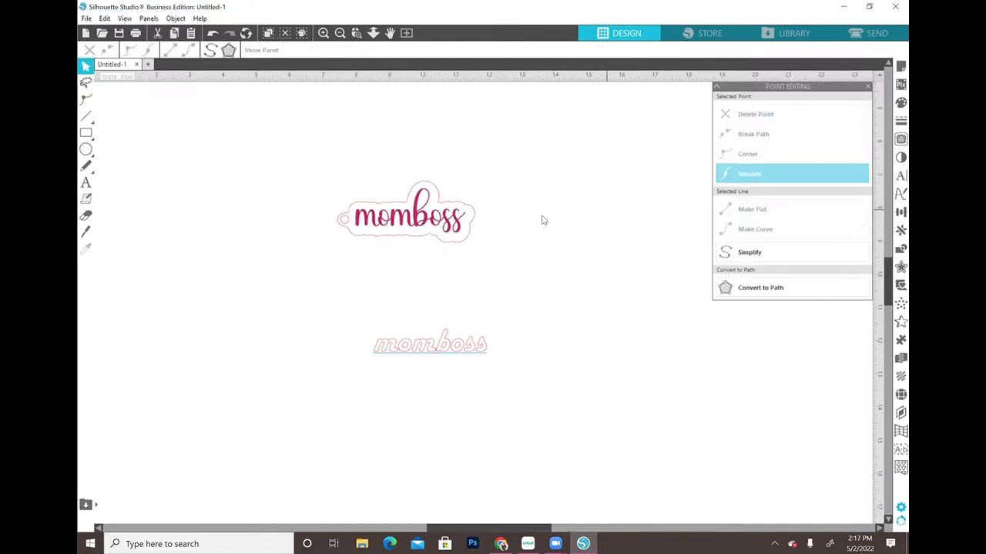
{"action": "left_click", "coordinate": [462, 225]}
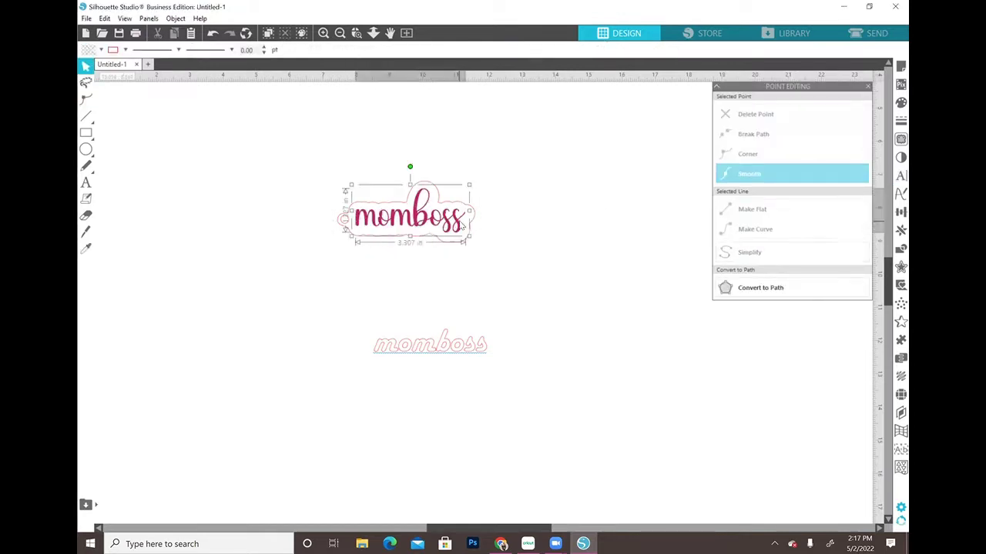
Set the font of the new "momboss" text to Beauty
{"action": "left_click", "coordinate": [900, 176]}
{"action": "left_click", "coordinate": [429, 365]}
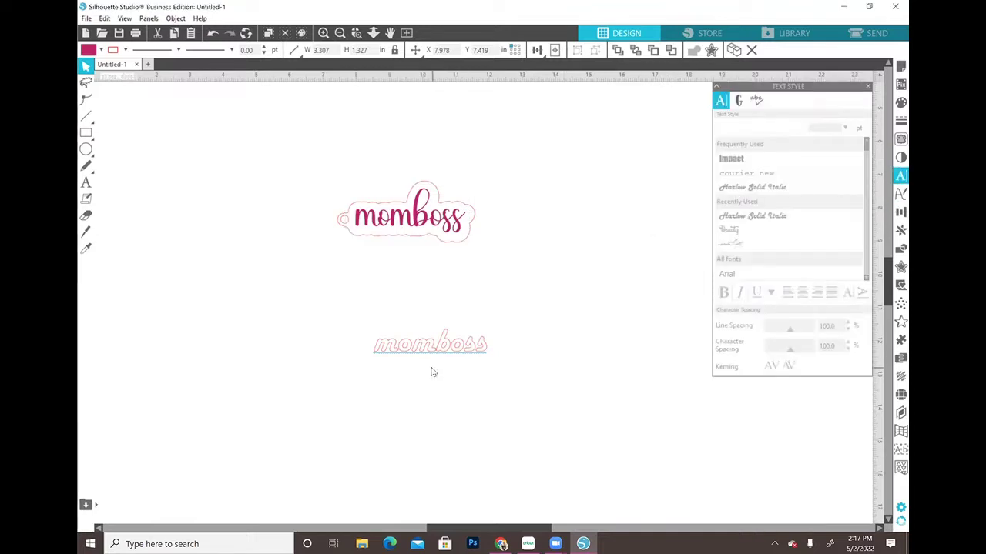
{"action": "left_click_drag", "start_coordinate": [884, 220], "coordinate": [856, 143]}
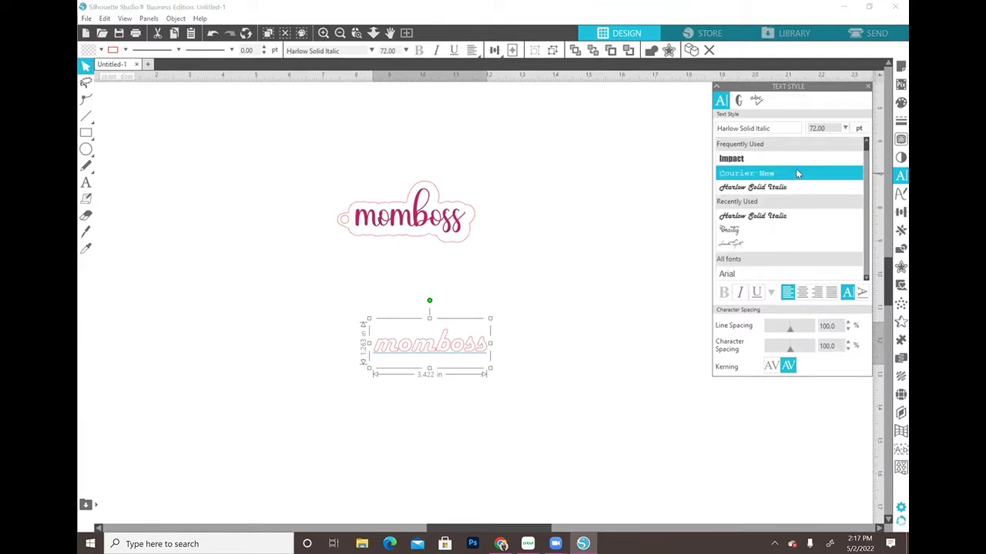
{"action": "left_click", "coordinate": [785, 235]}
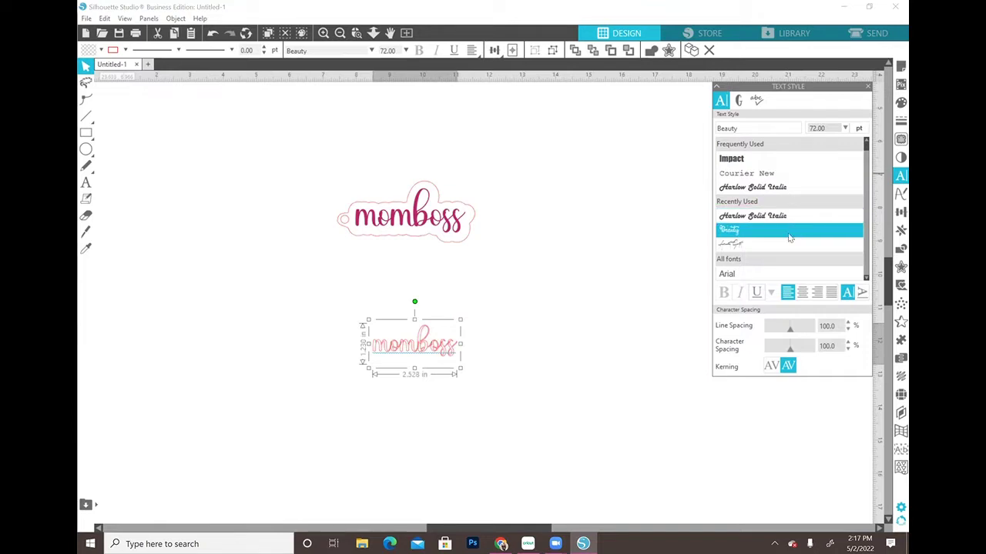
{"action": "left_click", "coordinate": [537, 339]}
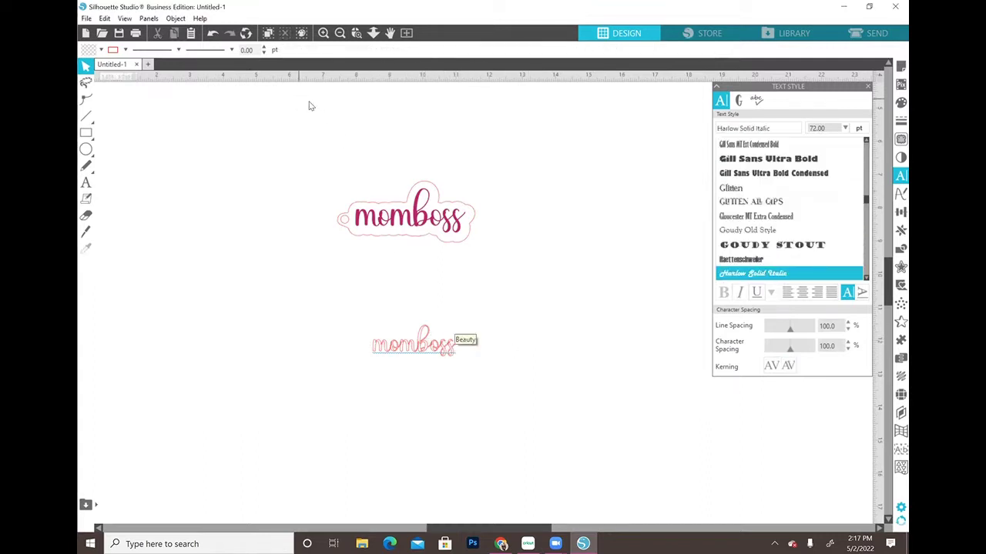
Enlarge the lower "momboss" text to about 5.84 in wide, place it beneath the finished design, and set its character spacing to 90%
{"action": "left_click", "coordinate": [432, 344]}
{"action": "left_click_drag", "start_coordinate": [432, 344], "coordinate": [556, 390]}
{"action": "left_click", "coordinate": [420, 309]}
{"action": "left_click", "coordinate": [410, 291]}
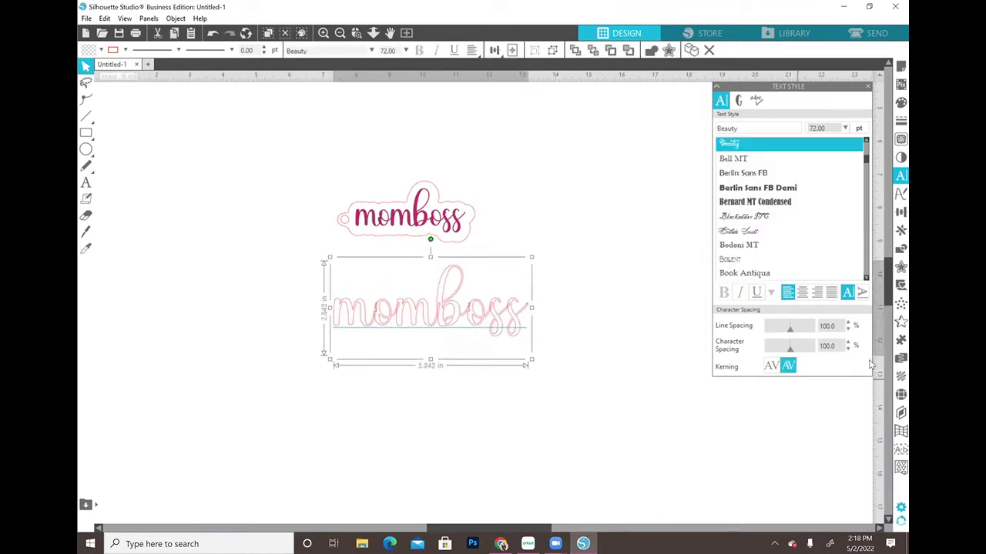
{"action": "left_click", "coordinate": [849, 351]}
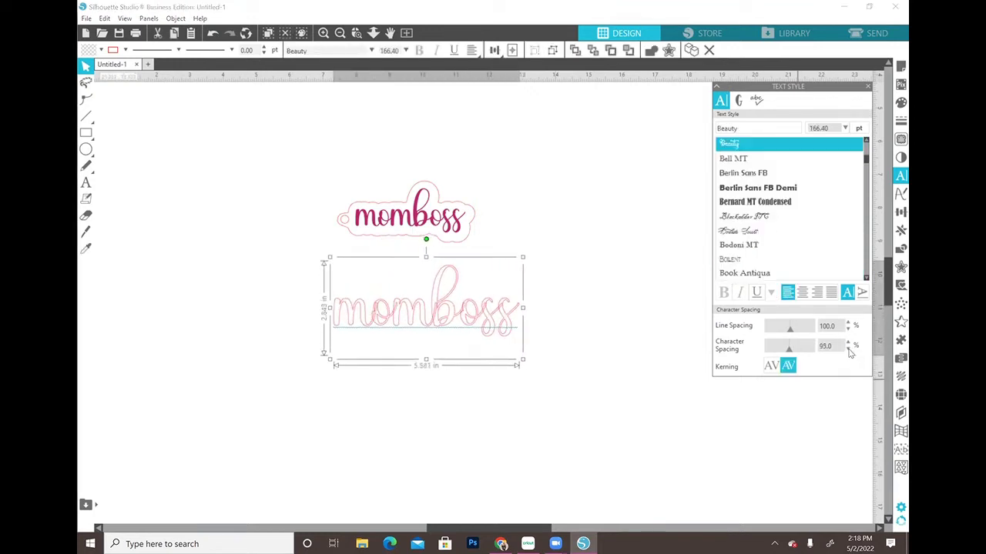
{"action": "left_click", "coordinate": [849, 351]}
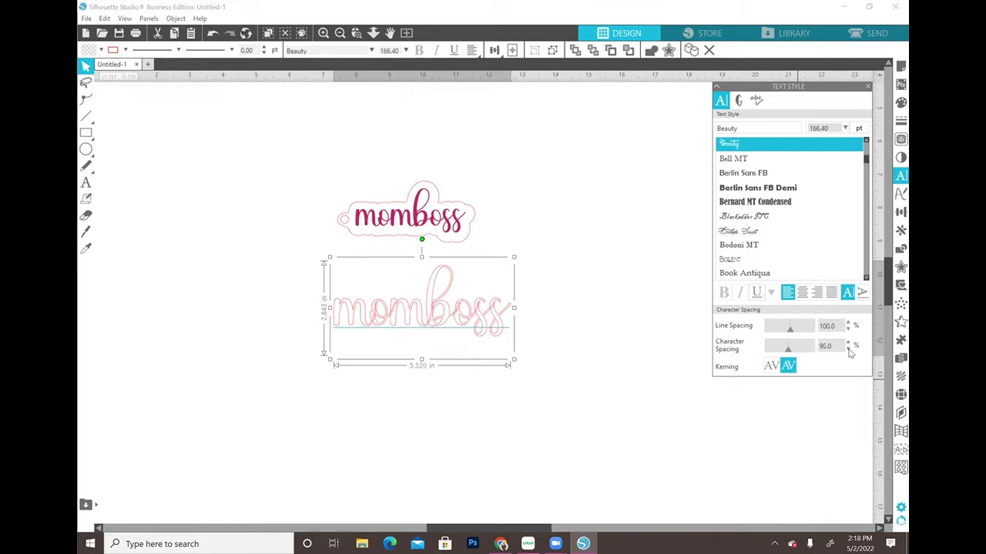
{"action": "right_click", "coordinate": [484, 308]}
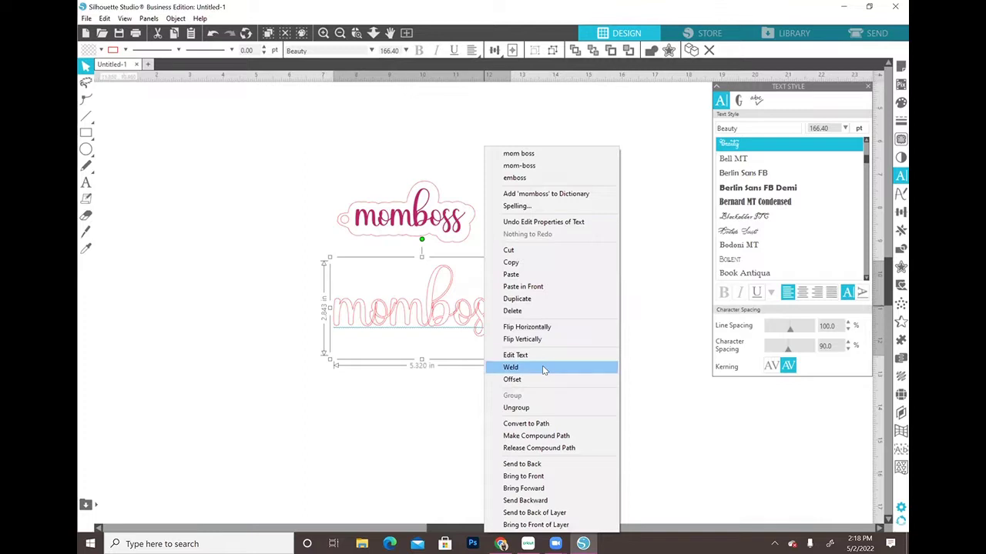
{"action": "left_click", "coordinate": [542, 367]}
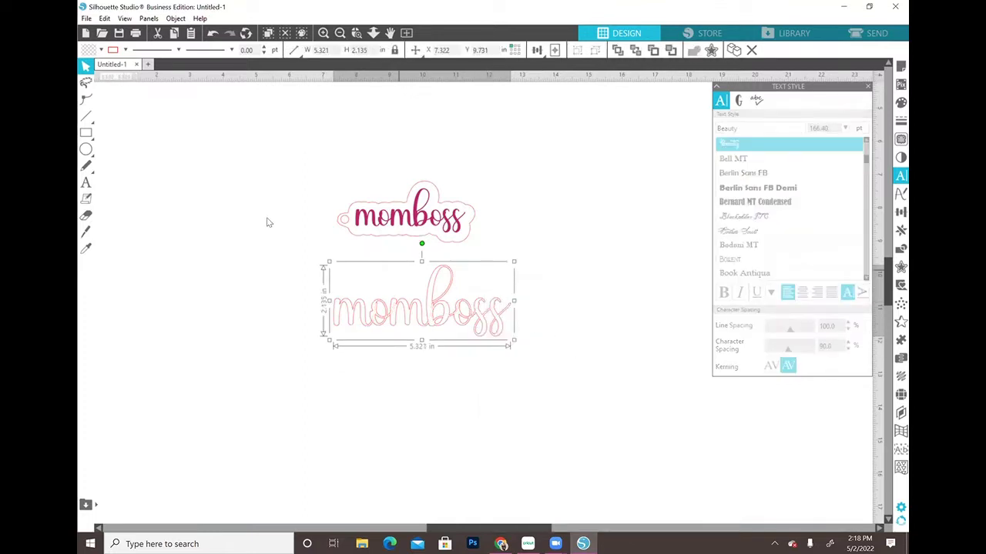
{"action": "left_click", "coordinate": [213, 32]}
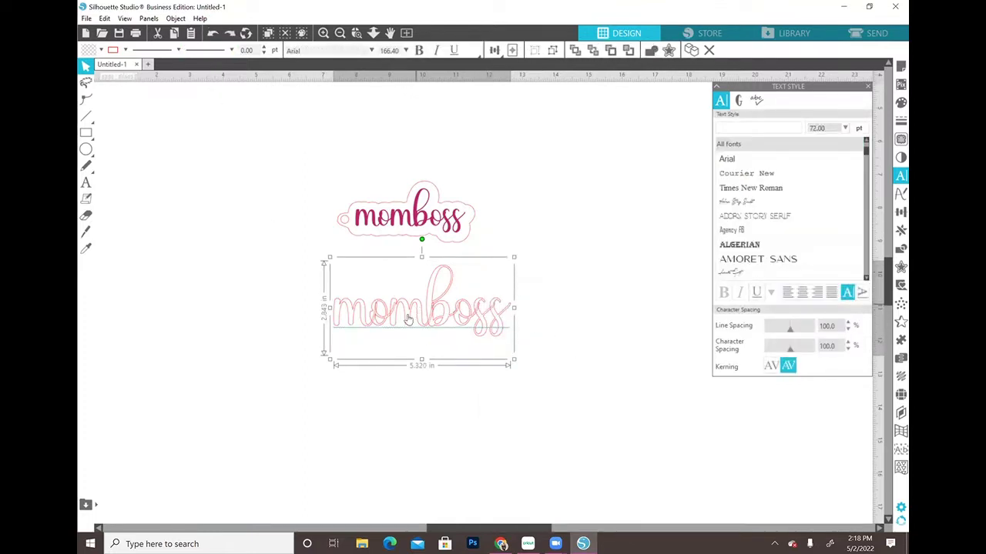
Weld the overlapping letters of the lower "momboss" text into one shape
{"action": "right_click", "coordinate": [481, 313]}
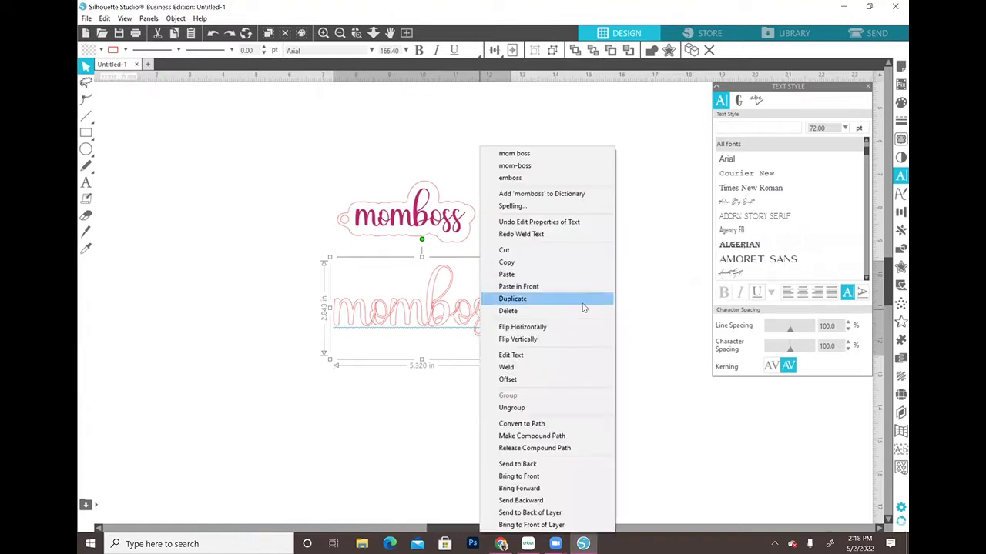
{"action": "left_click", "coordinate": [578, 370]}
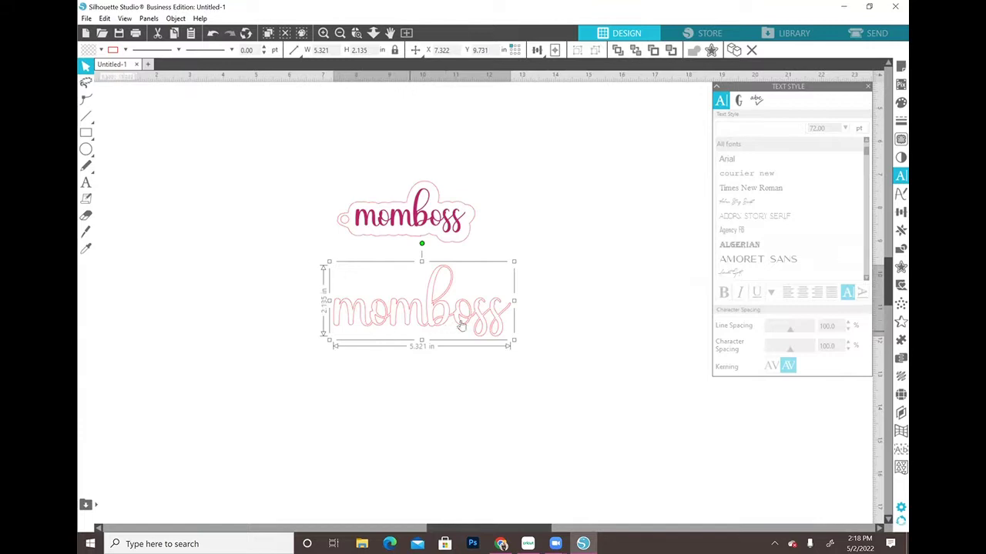
{"action": "left_click", "coordinate": [629, 336]}
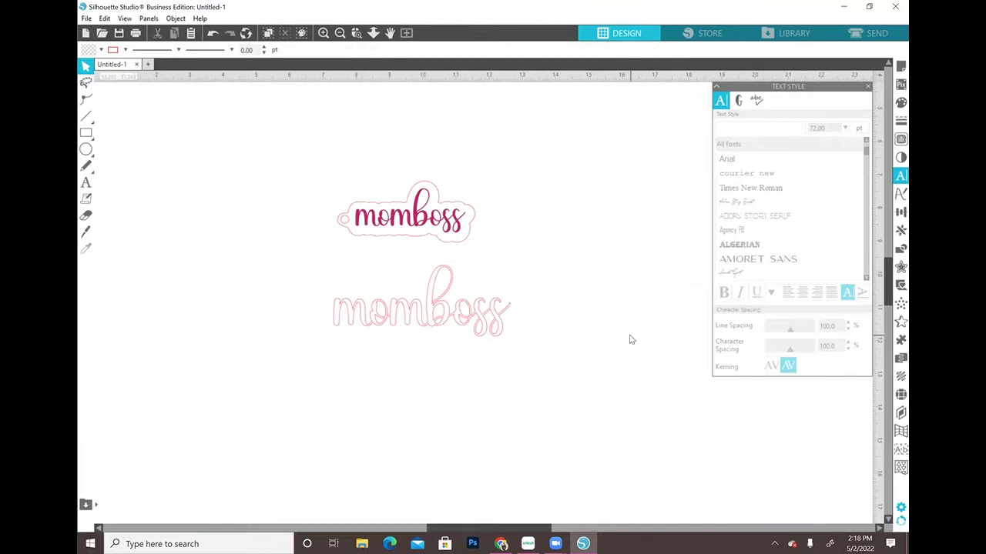
Create an outer offset with rounded corners around the welded lower "momboss" lettering
{"action": "left_click", "coordinate": [474, 323]}
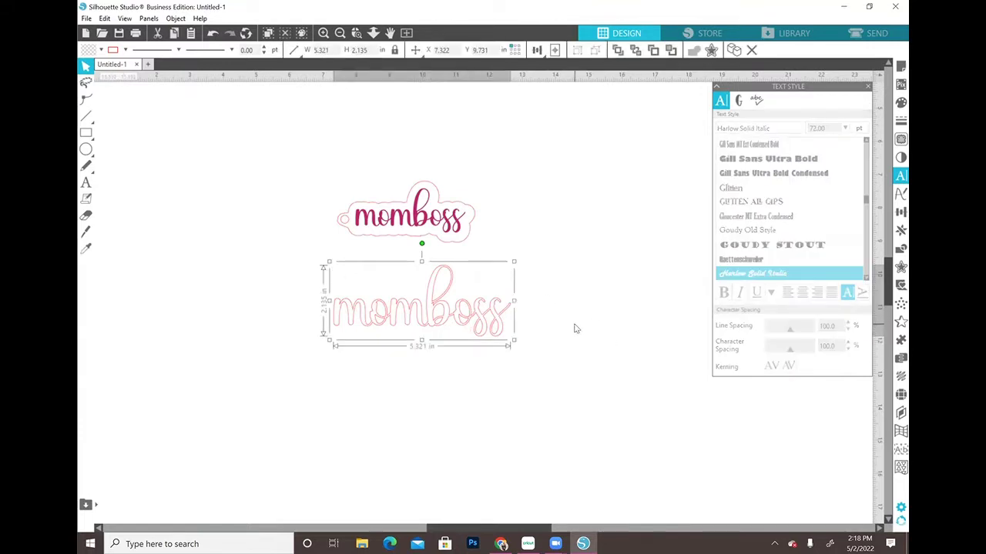
{"action": "left_click", "coordinate": [899, 267]}
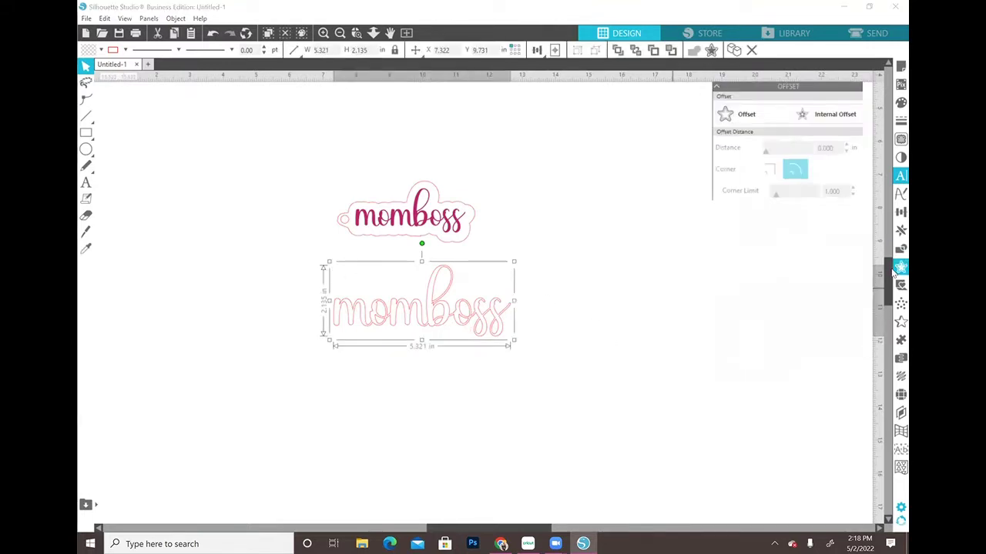
{"action": "left_click", "coordinate": [747, 115]}
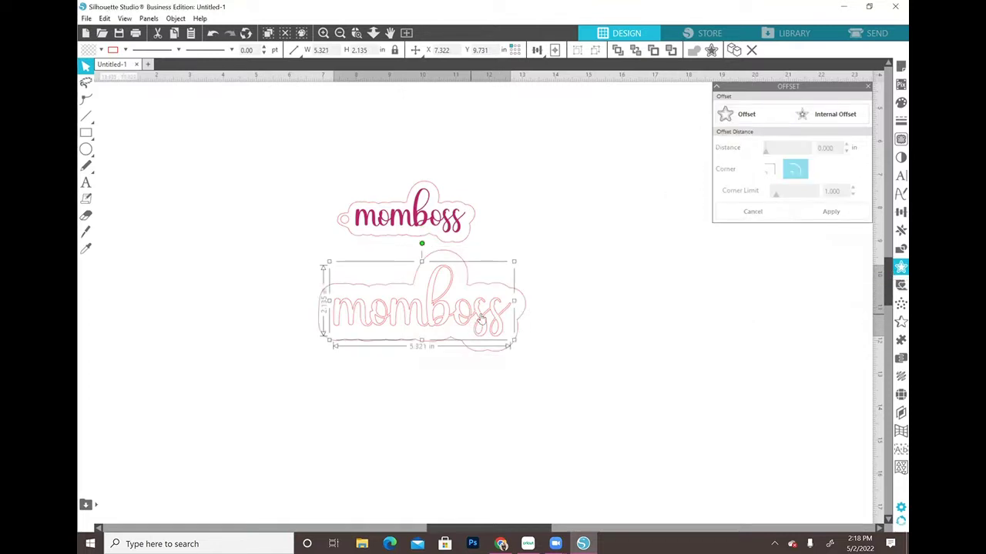
Fill the lower "momboss" lettering with the same dark pink as the finished design
{"action": "left_click", "coordinate": [100, 50]}
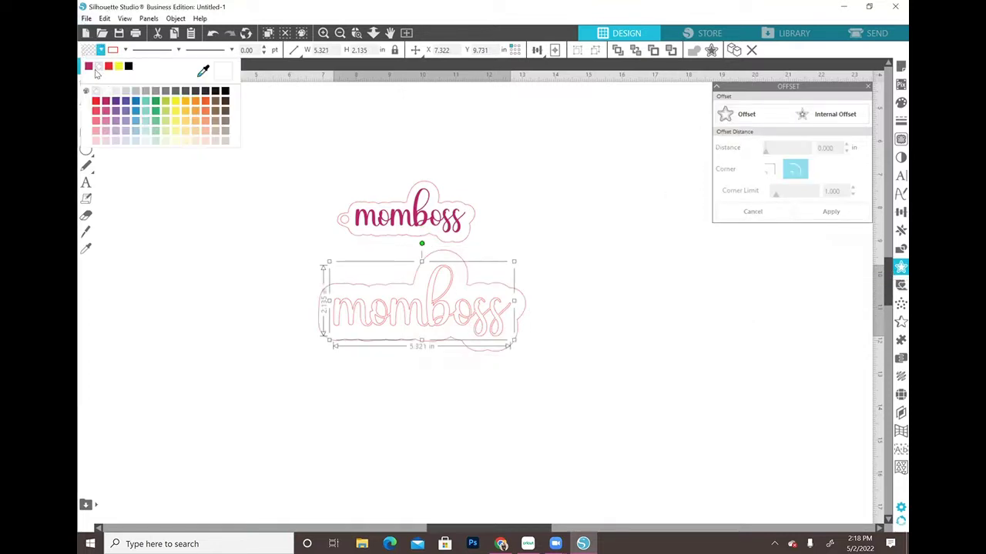
{"action": "left_click", "coordinate": [88, 66]}
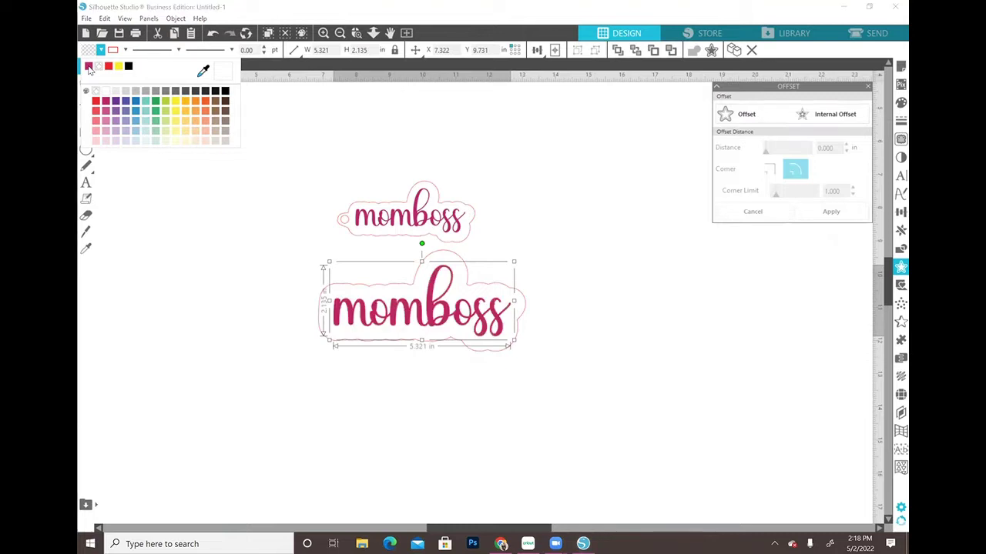
{"action": "left_click", "coordinate": [113, 50]}
{"action": "left_click", "coordinate": [124, 68]}
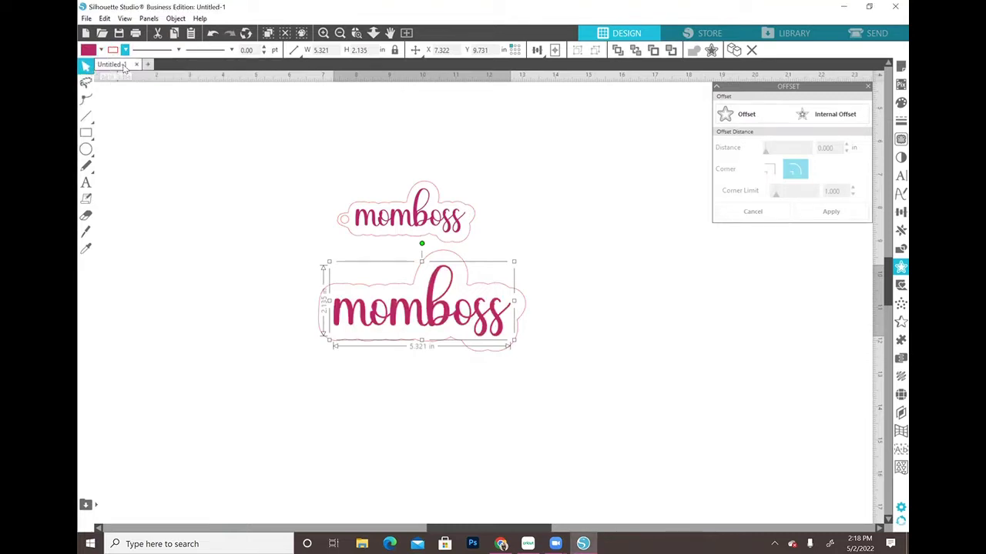
{"action": "left_click", "coordinate": [614, 309]}
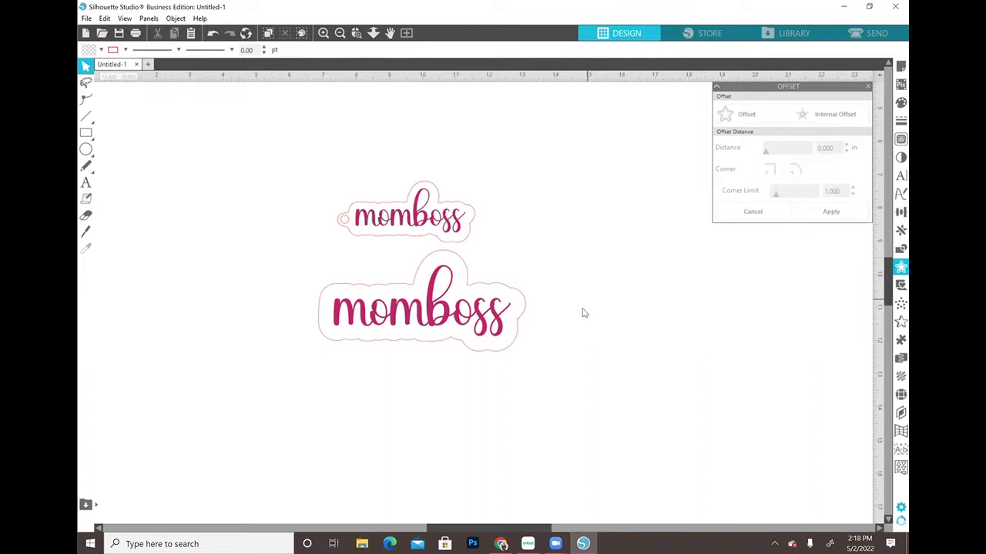
{"action": "left_click", "coordinate": [520, 295]}
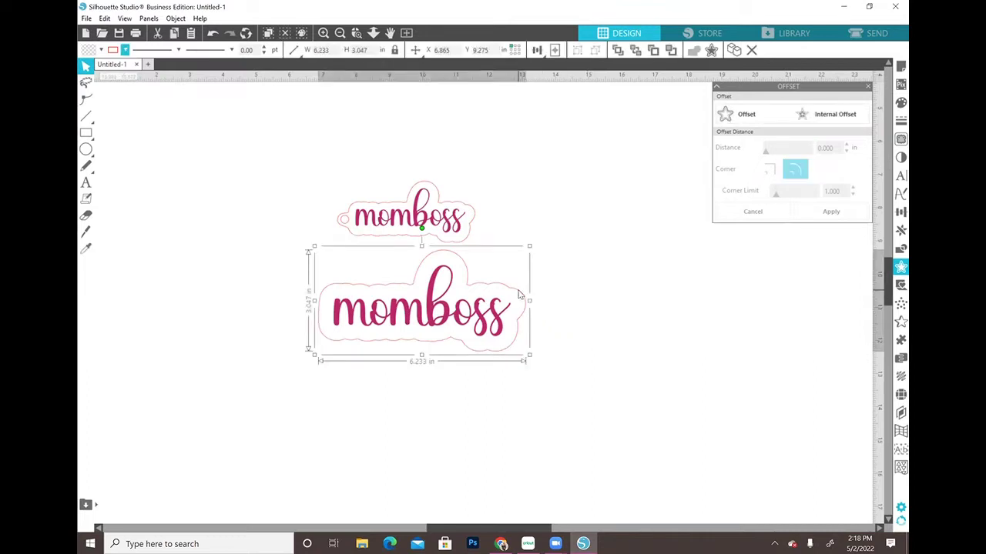
{"action": "left_click", "coordinate": [595, 338]}
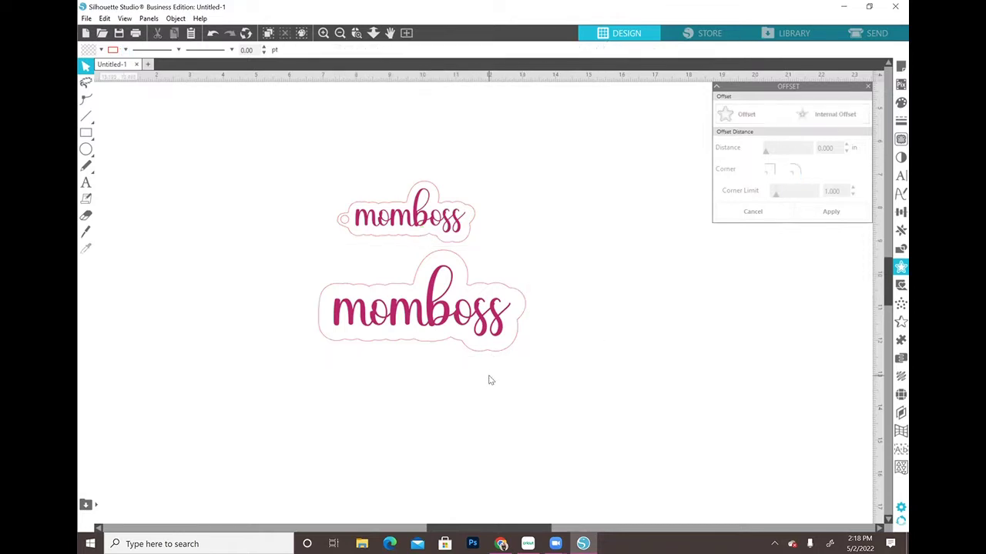
Move the lower "momboss" lettering and its outline farther down, away from the finished design
{"action": "left_click_drag", "start_coordinate": [457, 318], "coordinate": [478, 372]}
{"action": "left_click", "coordinate": [634, 391]}
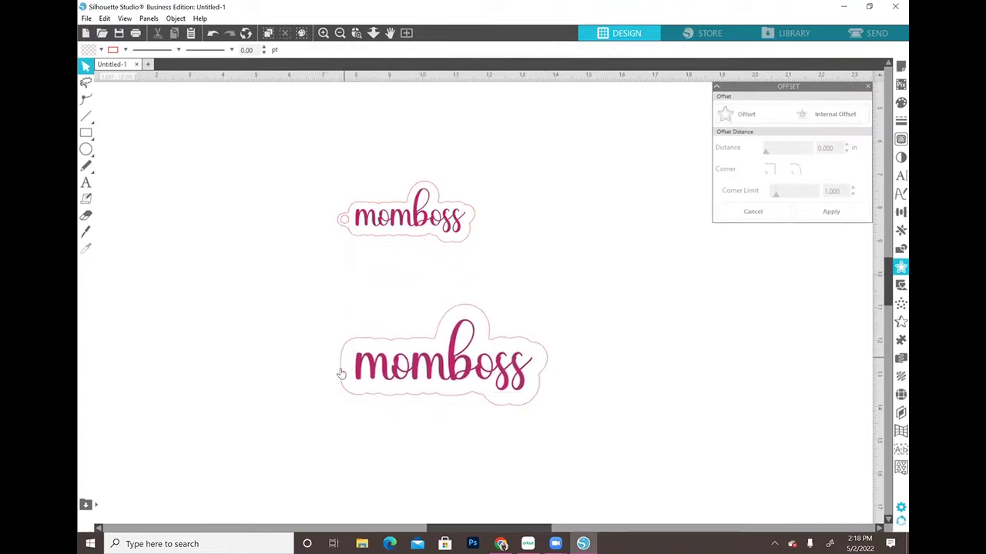
{"action": "scroll", "coordinate": [320, 364], "scroll_direction": "down", "scroll_amount": 1}
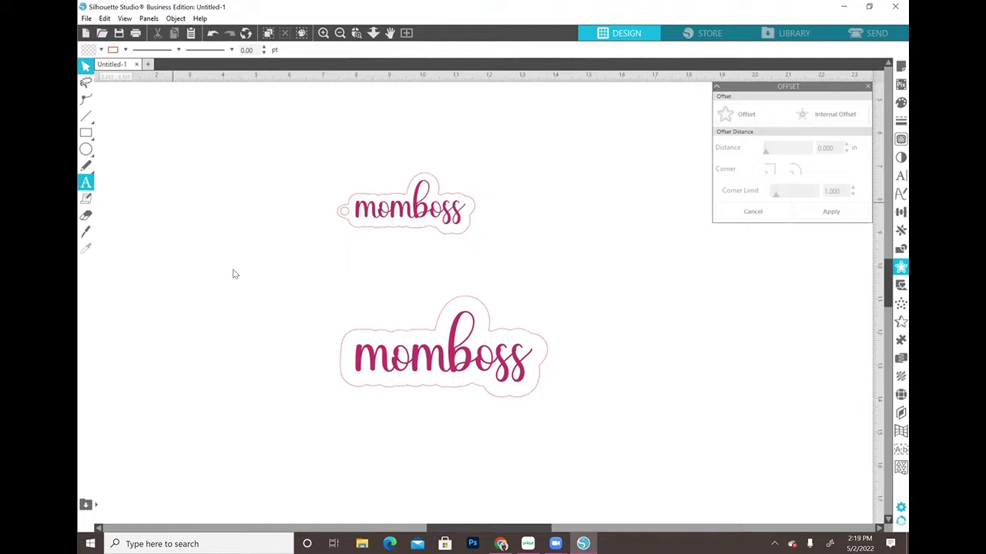
Edit the lower outline's points, pulling its left end outward to form a tab beside the first letter
{"action": "double_click", "coordinate": [340, 363]}
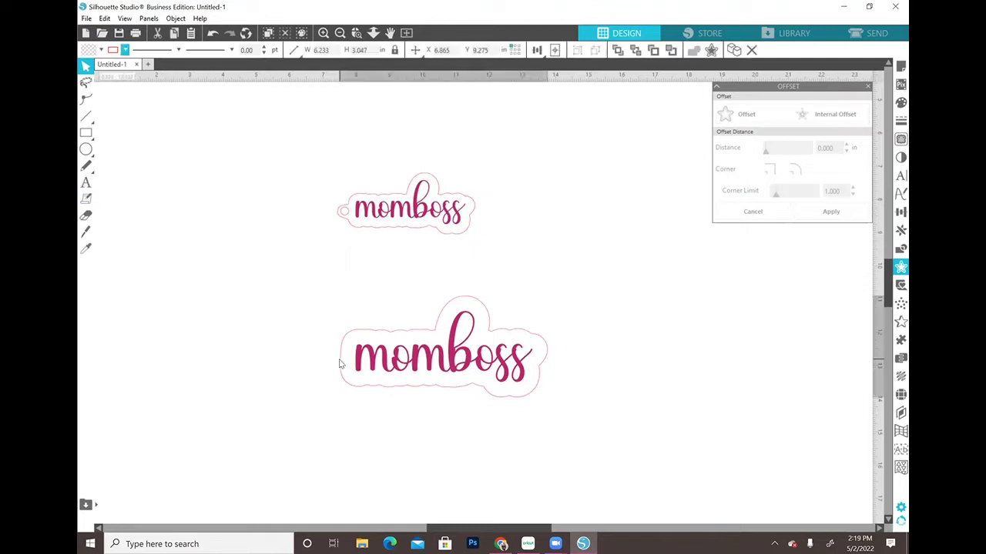
{"action": "left_click_drag", "start_coordinate": [342, 356], "coordinate": [314, 356]}
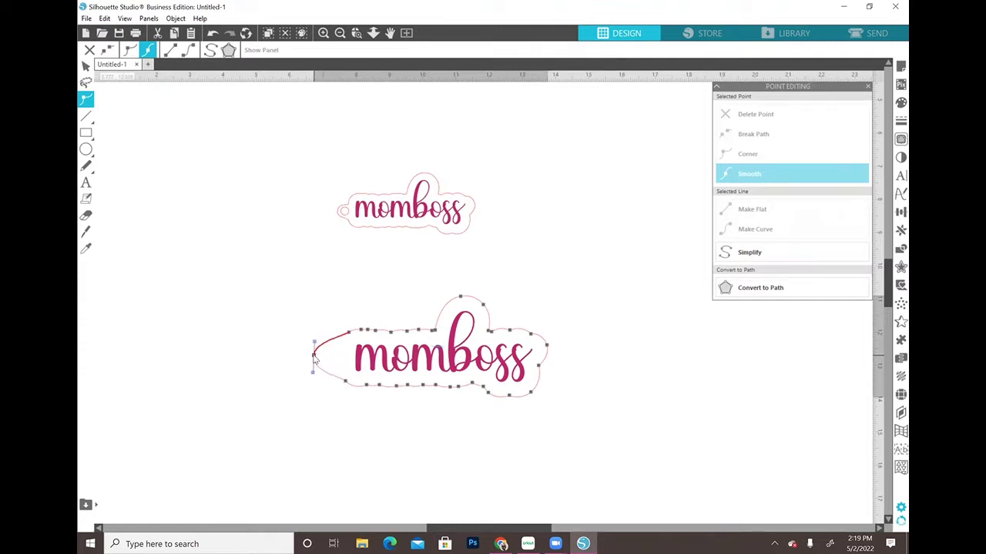
{"action": "left_click", "coordinate": [277, 354]}
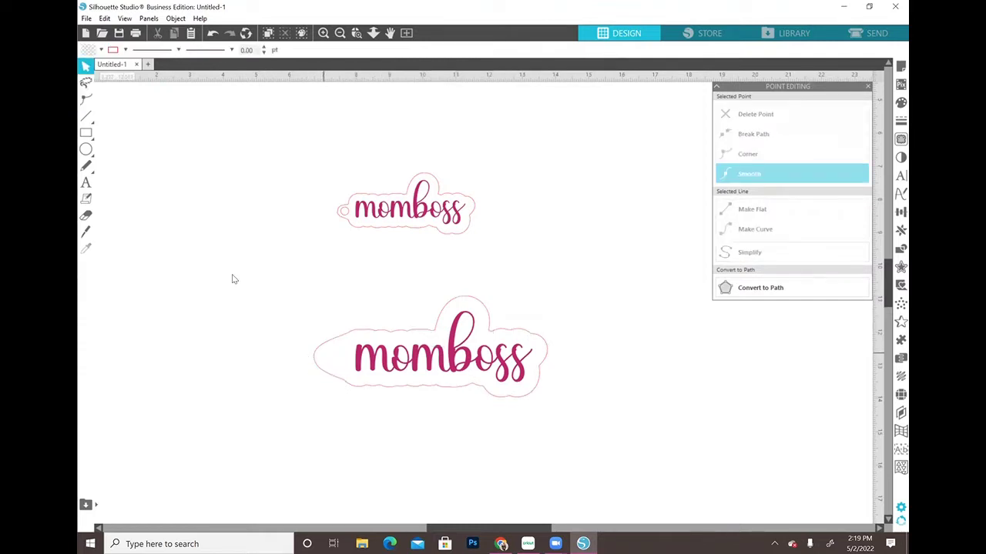
Draw a small circle about 0.46 in across and place it inside the lower outline's tab as the keychain hole
{"action": "left_click", "coordinate": [86, 150]}
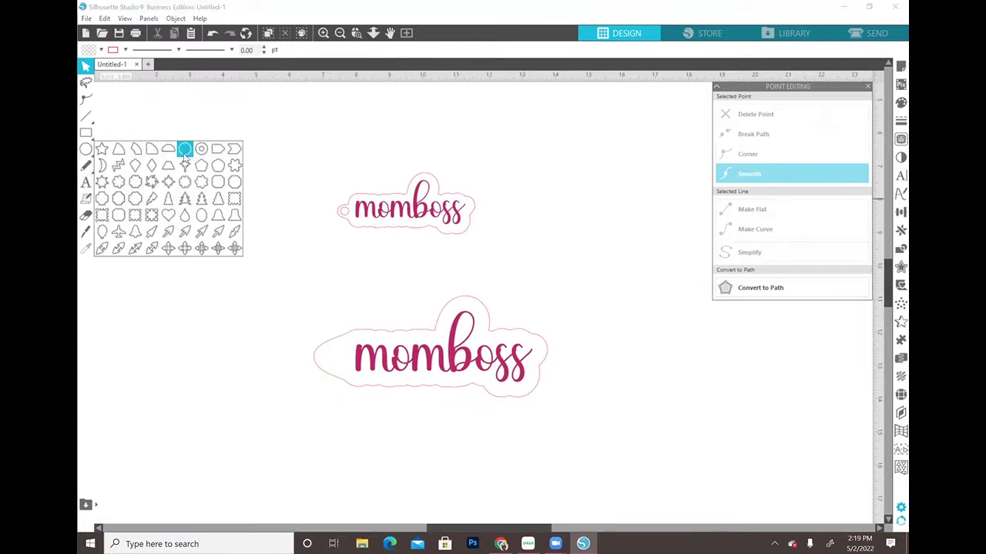
{"action": "left_click", "coordinate": [185, 154]}
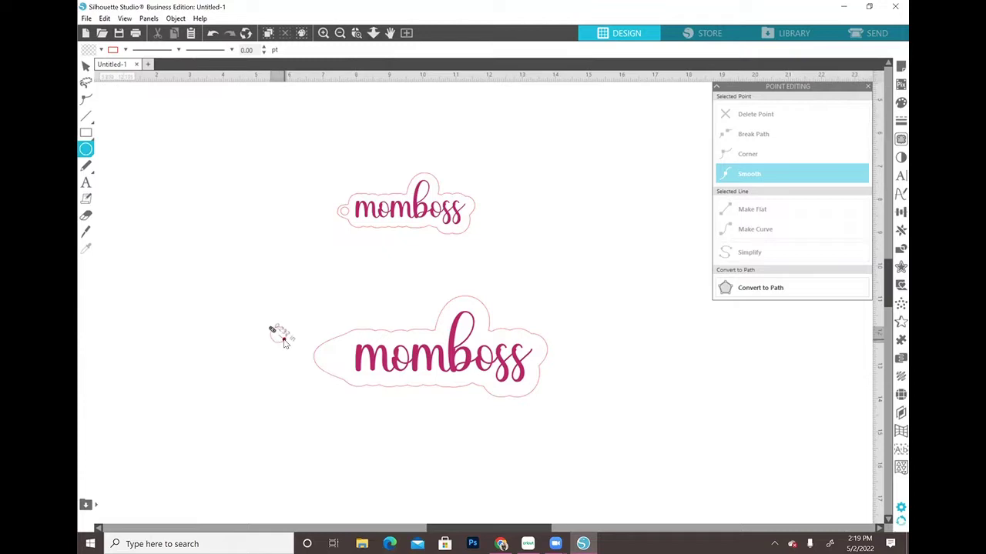
{"action": "left_click_drag", "start_coordinate": [278, 335], "coordinate": [323, 415]}
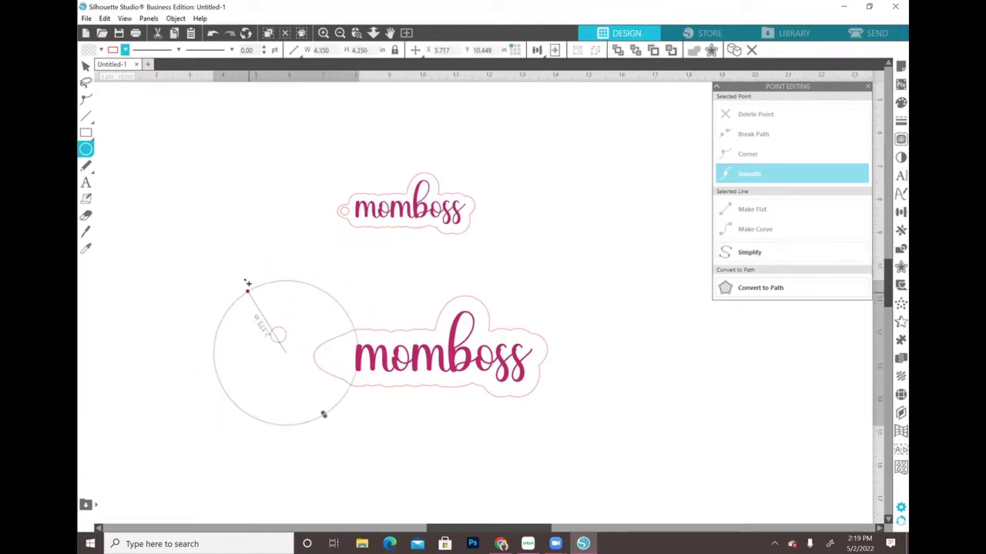
{"action": "key", "text": "Escape"}
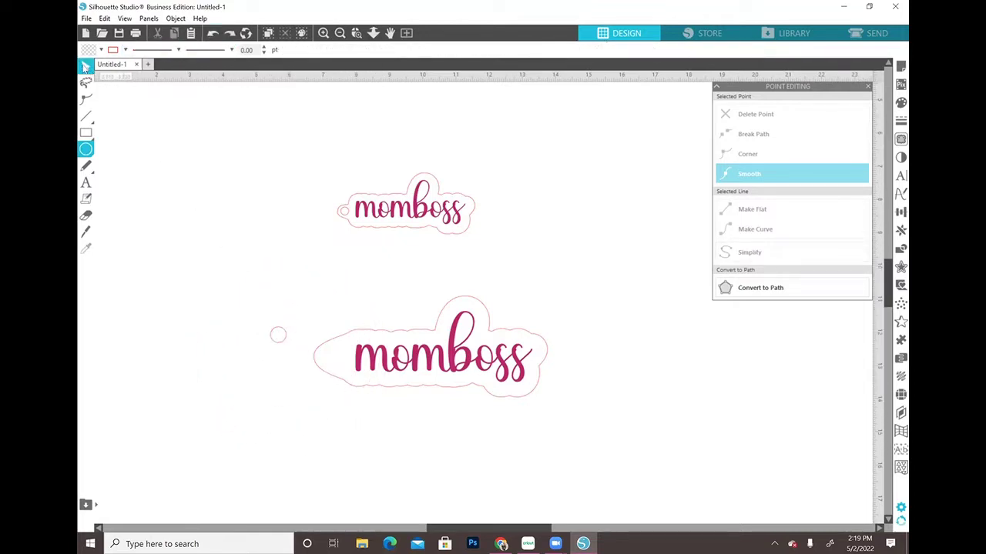
{"action": "left_click_drag", "start_coordinate": [277, 337], "coordinate": [326, 365]}
{"action": "left_click", "coordinate": [286, 345]}
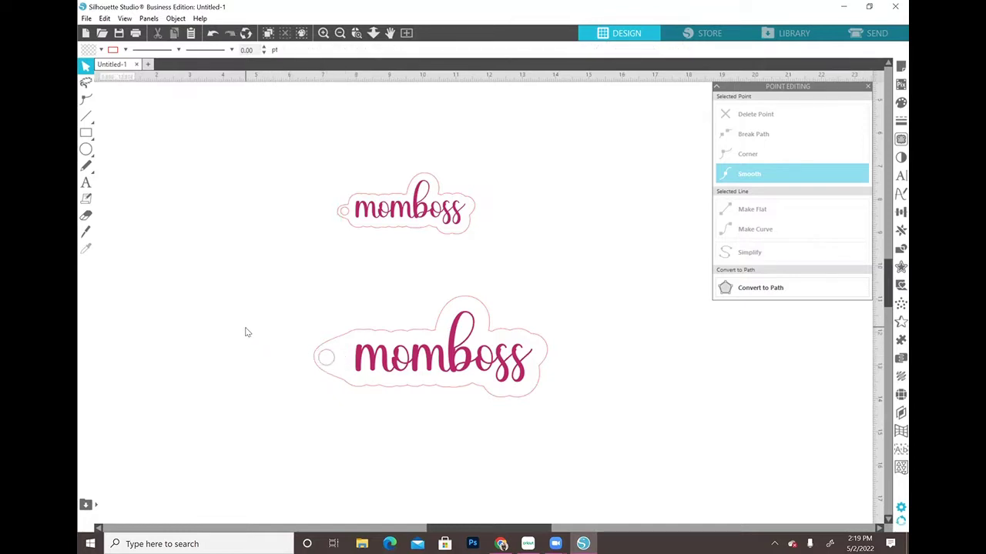
Shift the keychain hole slightly toward the lettering and pull the tab's end point inward, closer to the hole
{"action": "left_click_drag", "start_coordinate": [331, 363], "coordinate": [330, 359]}
{"action": "double_click", "coordinate": [314, 361]}
{"action": "left_click", "coordinate": [320, 358]}
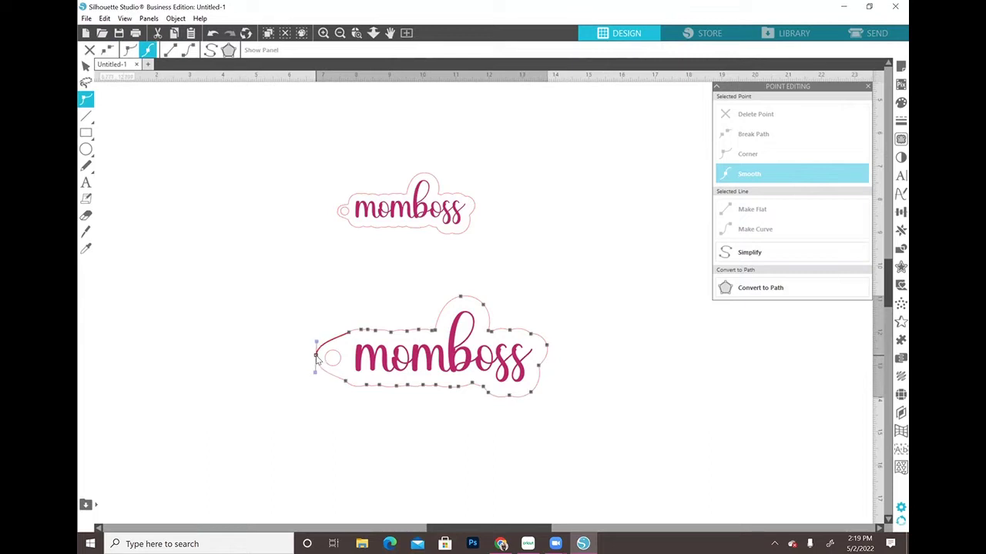
{"action": "left_click", "coordinate": [321, 358]}
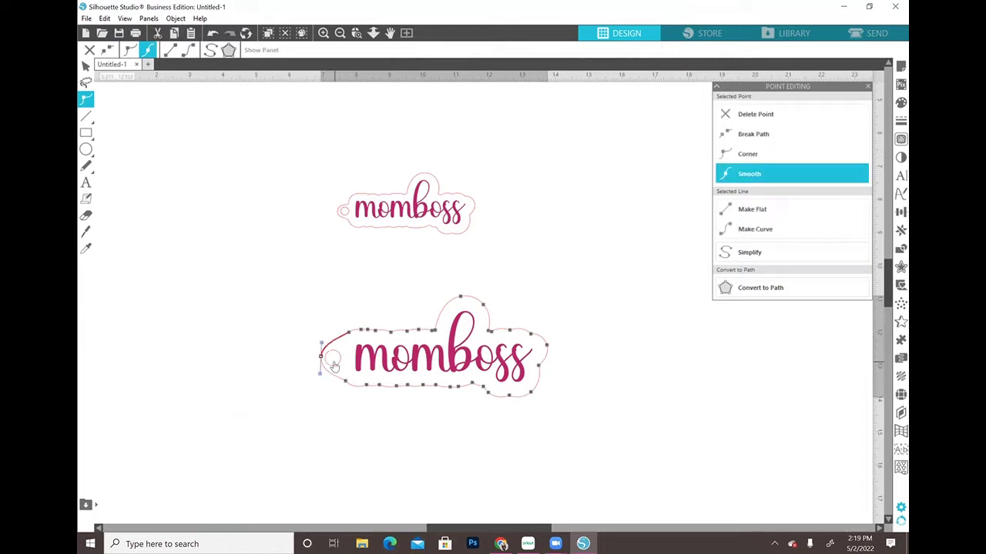
{"action": "left_click", "coordinate": [276, 349]}
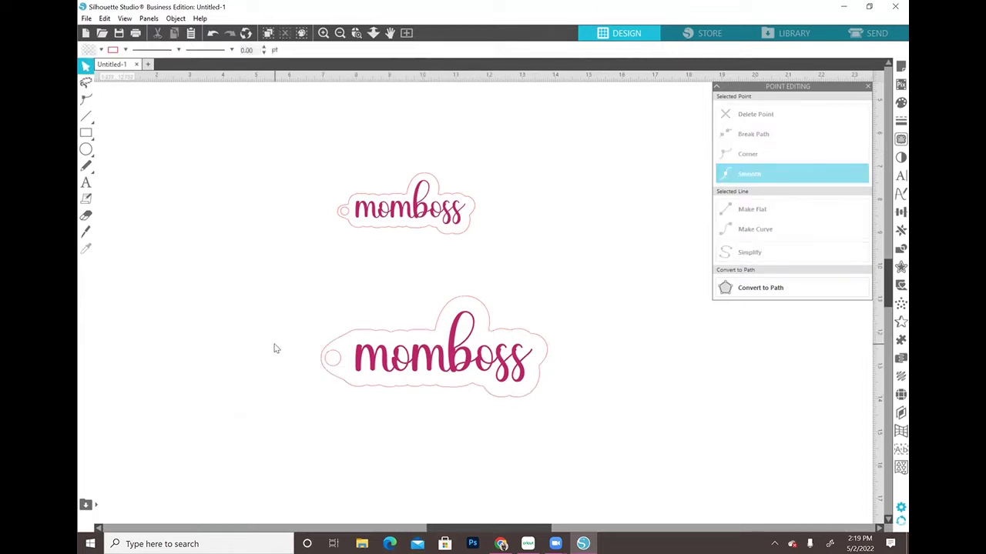
Shrink the keychain hole in the lower design to about 0.36 in across
{"action": "left_click", "coordinate": [334, 359]}
{"action": "left_click_drag", "start_coordinate": [344, 372], "coordinate": [332, 364]}
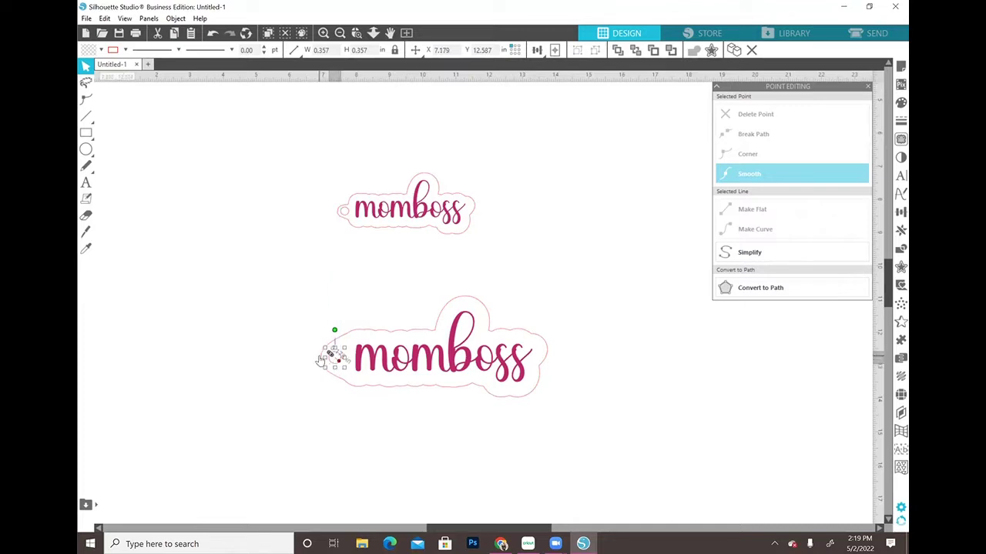
{"action": "left_click", "coordinate": [322, 367]}
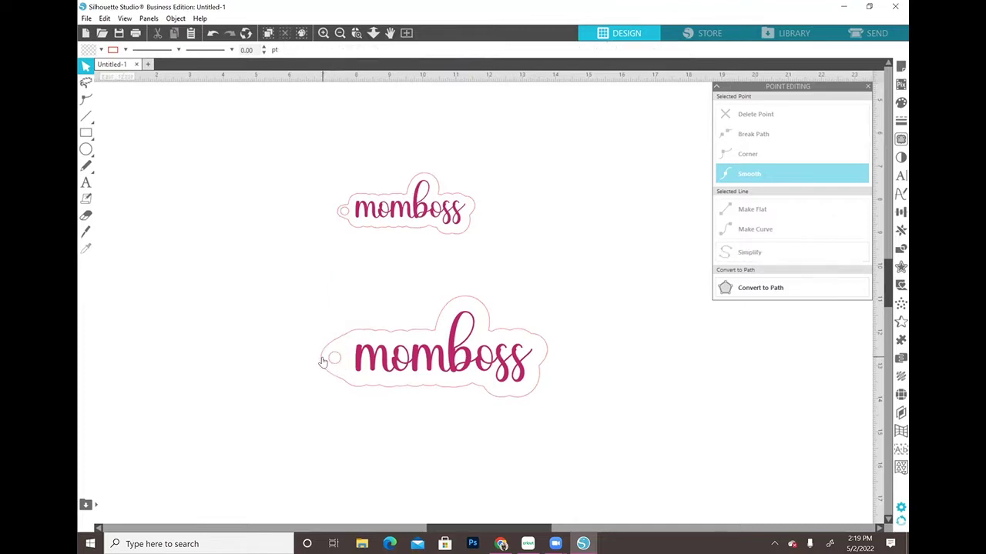
Pull the tab's end point farther inward so the outline fits tightly around the smaller hole
{"action": "double_click", "coordinate": [324, 362]}
{"action": "left_click", "coordinate": [325, 359]}
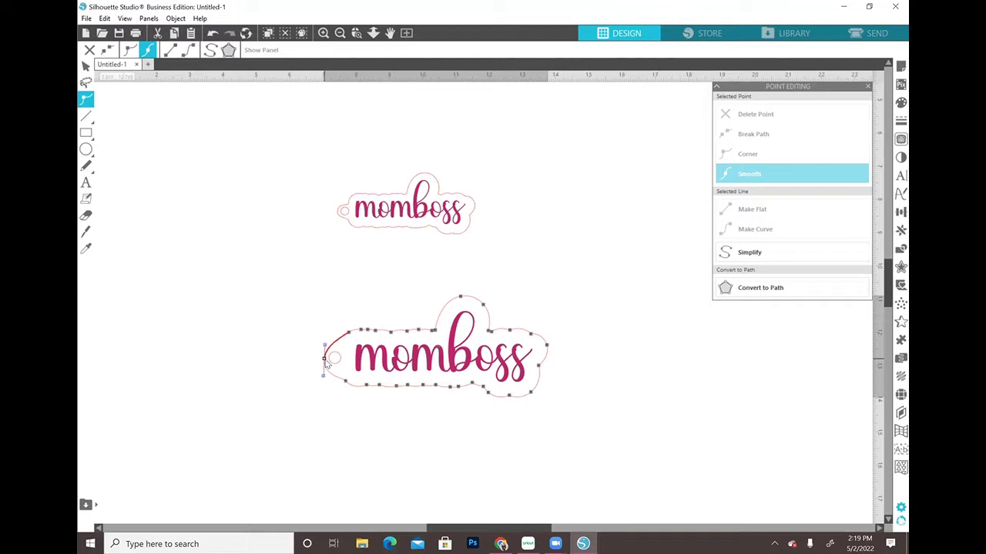
{"action": "left_click_drag", "start_coordinate": [327, 364], "coordinate": [326, 360]}
{"action": "left_click", "coordinate": [309, 359]}
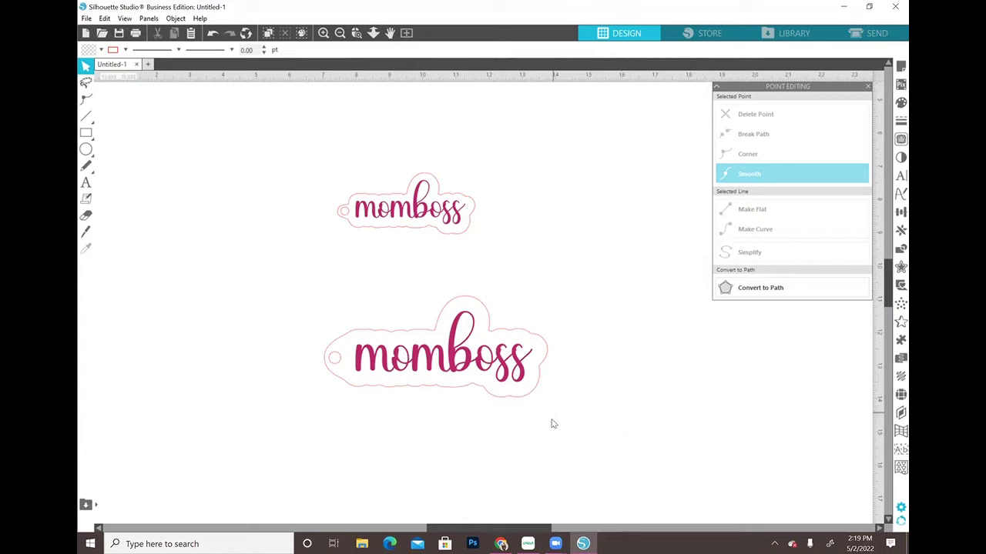
{"action": "left_click_drag", "start_coordinate": [550, 423], "coordinate": [285, 283]}
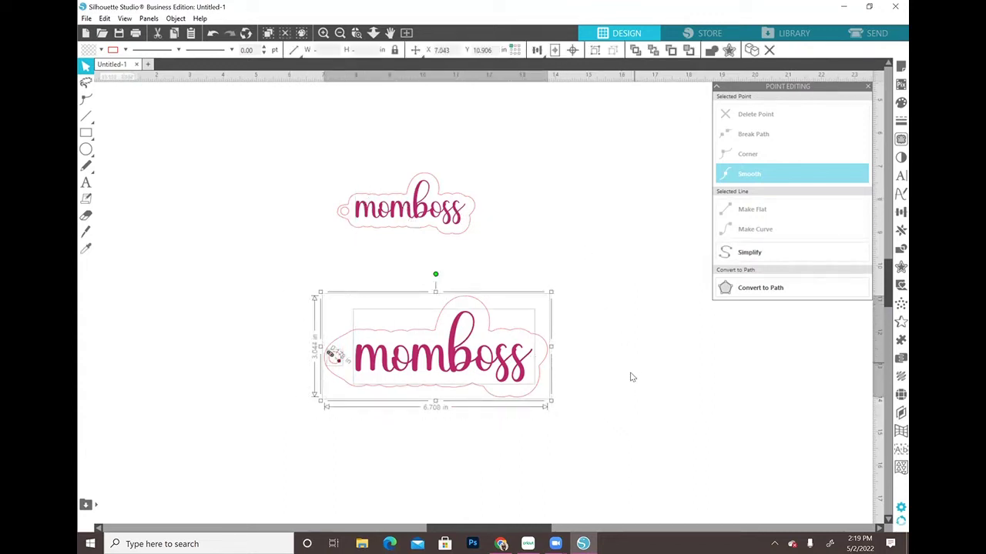
{"action": "left_click", "coordinate": [637, 430]}
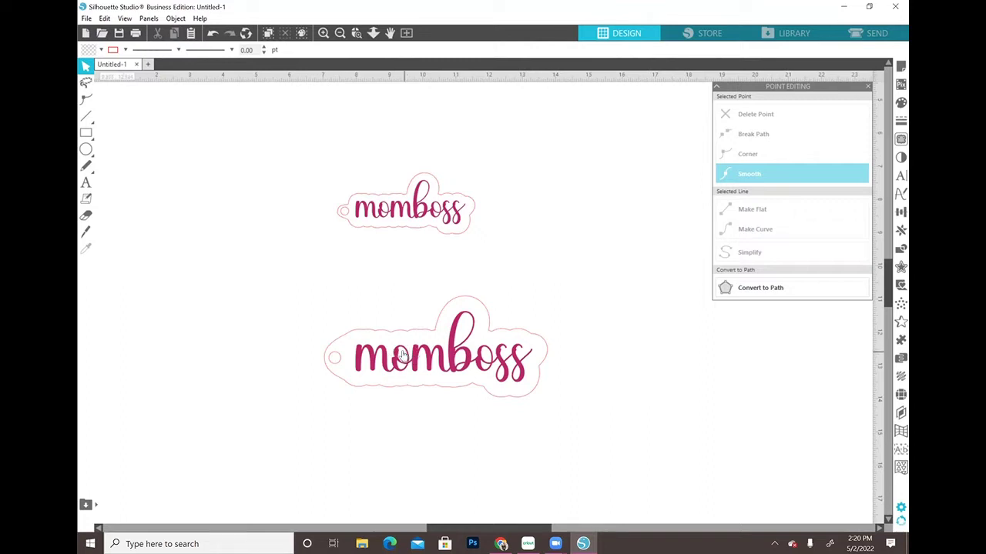
{"action": "left_click", "coordinate": [87, 18]}
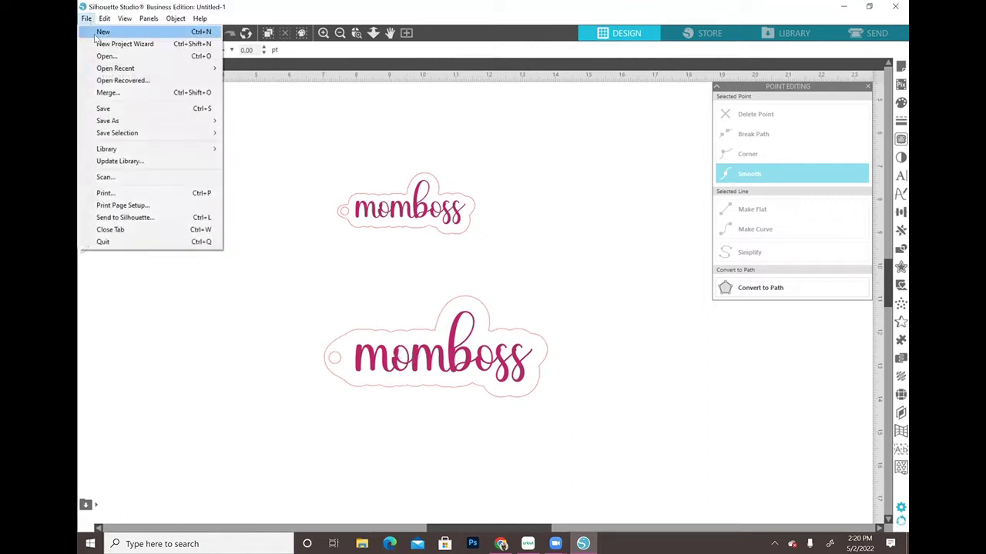
{"action": "mouse_move", "coordinate": [123, 121]}
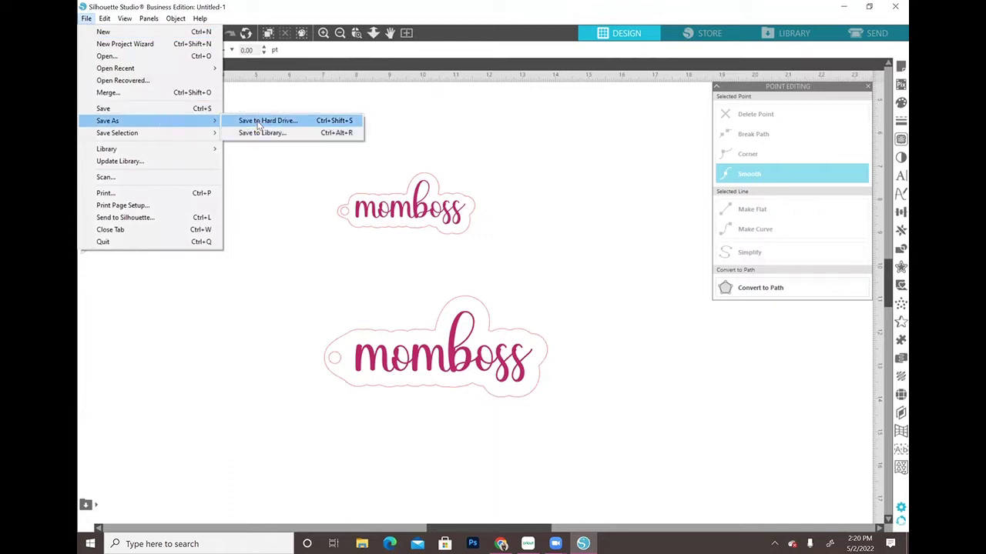
{"action": "left_click", "coordinate": [260, 121]}
{"action": "left_click", "coordinate": [214, 259]}
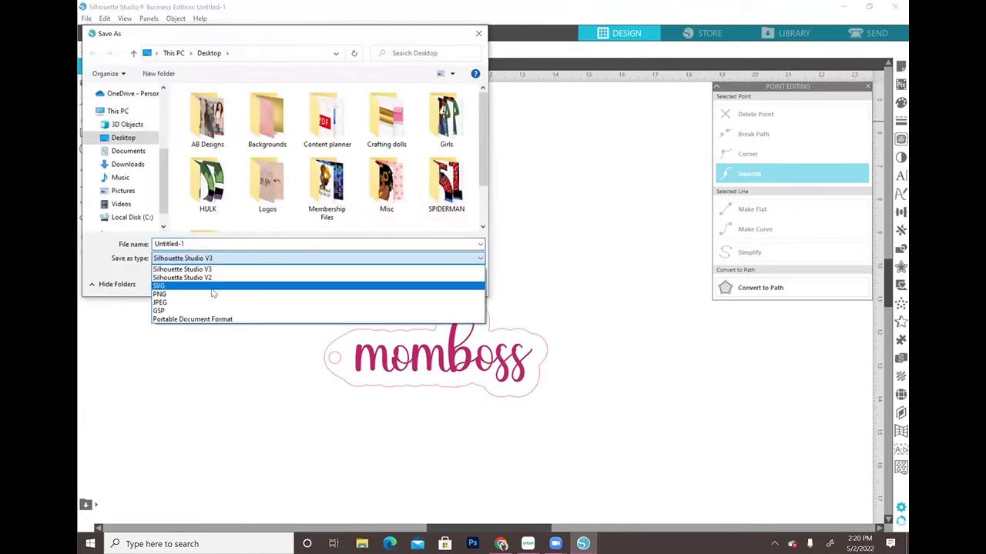
{"action": "left_click", "coordinate": [213, 286]}
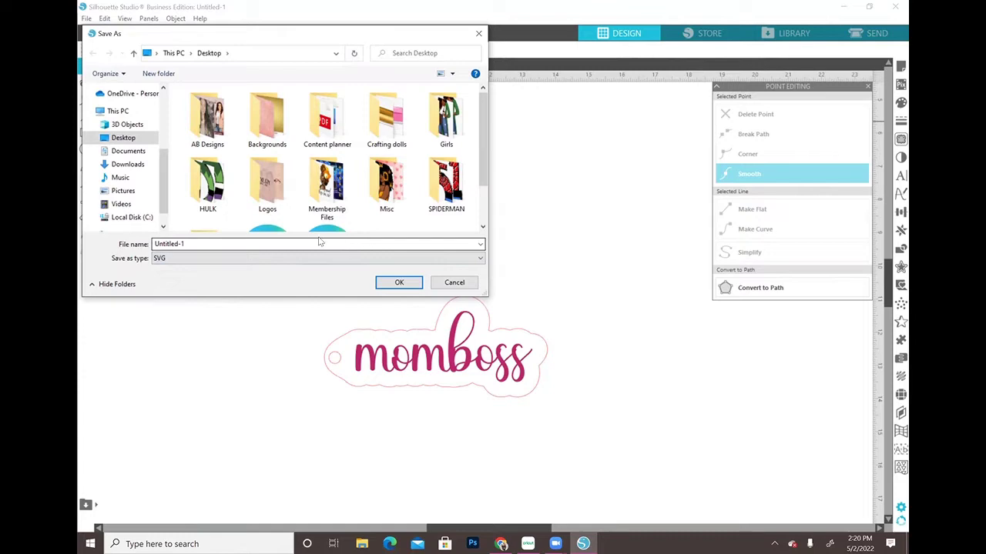
{"action": "left_click", "coordinate": [462, 282]}
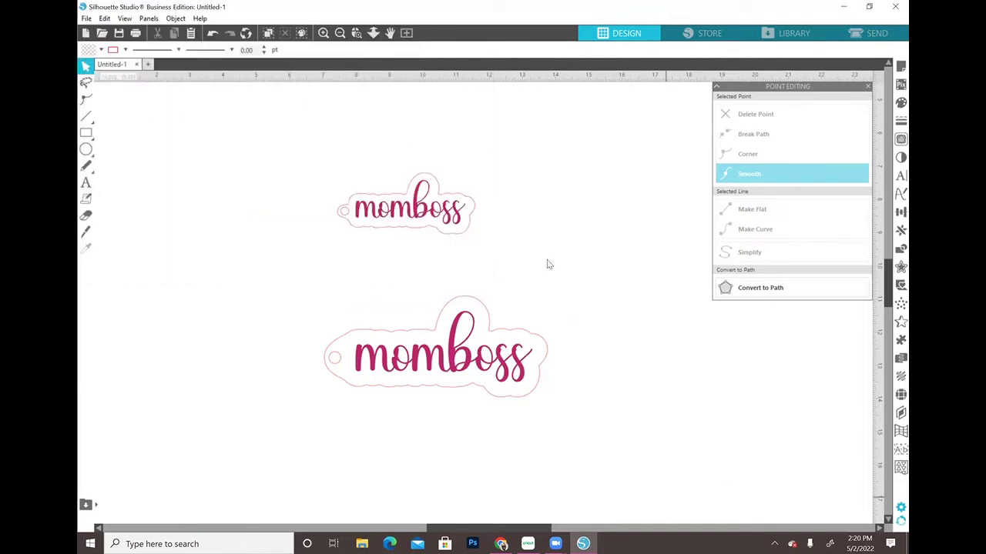
Switch to the Glowforge "mom boss" design in Chrome and look over the material on the bed
{"action": "left_click", "coordinate": [844, 7]}
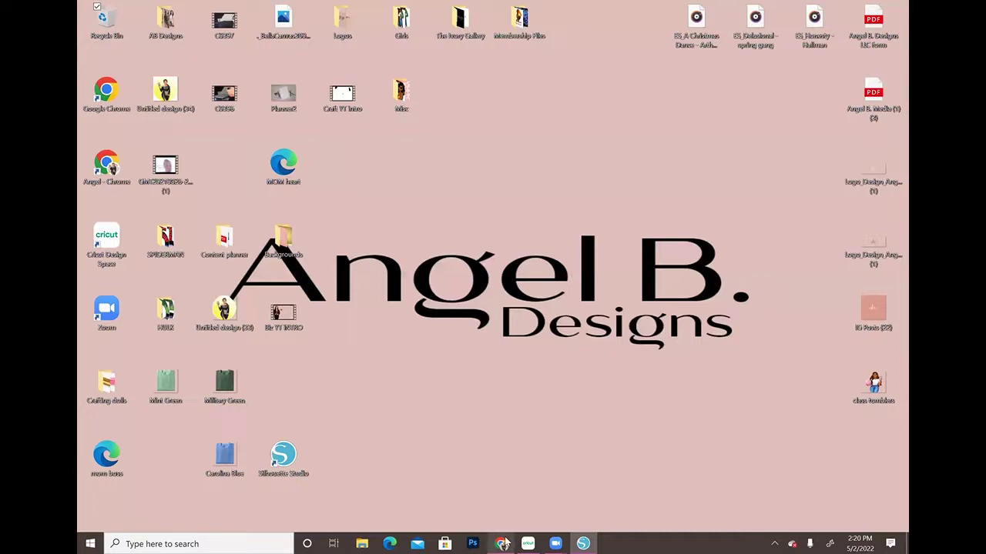
{"action": "left_click", "coordinate": [500, 543]}
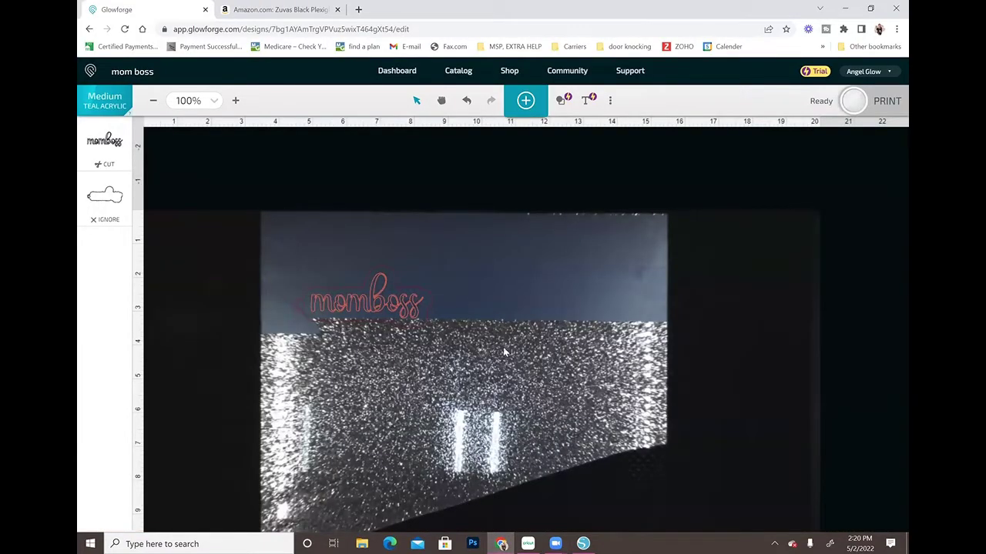
{"action": "scroll", "coordinate": [540, 337], "scroll_direction": "down", "scroll_amount": 3}
{"action": "scroll", "coordinate": [559, 338], "scroll_direction": "up", "scroll_amount": 1}
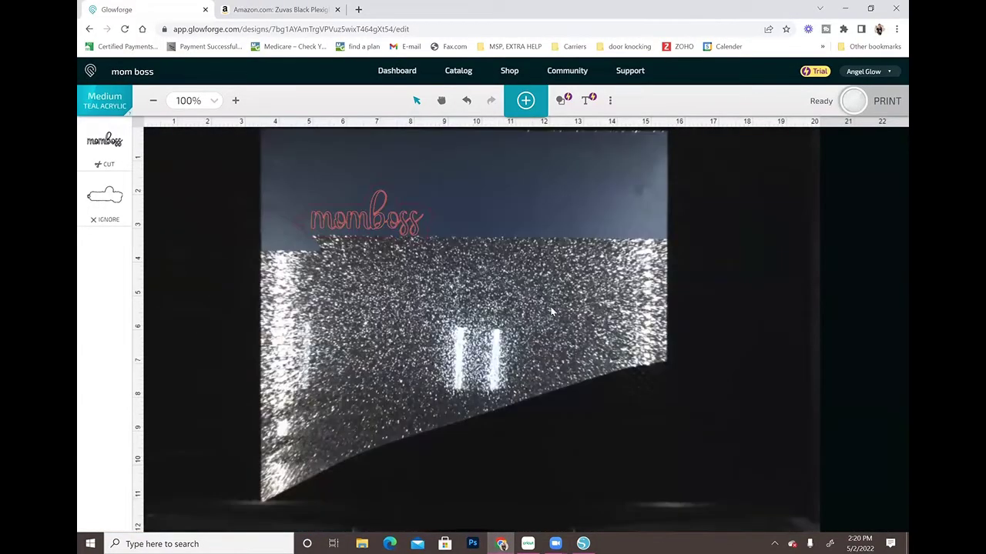
{"action": "scroll", "coordinate": [523, 292], "scroll_direction": "up", "scroll_amount": 1}
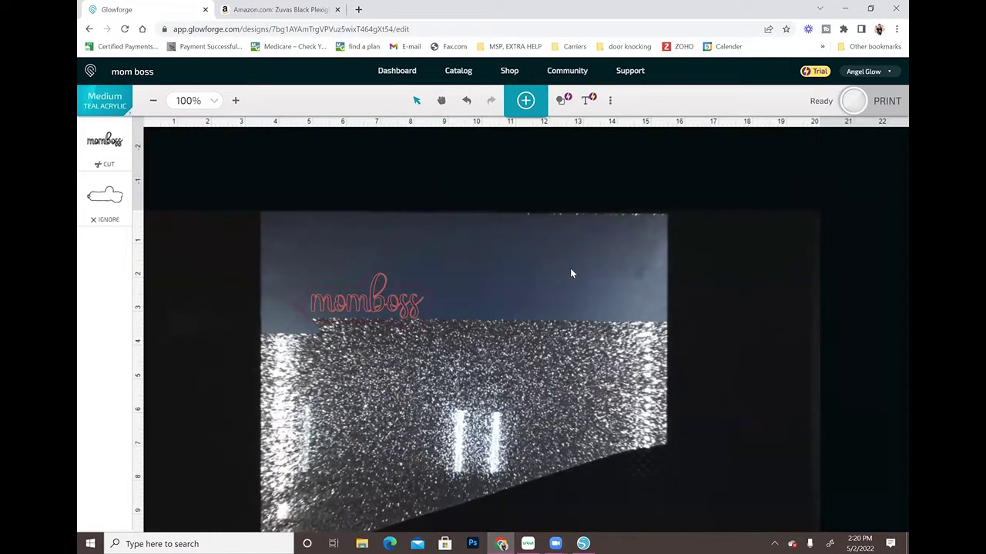
Move the keychain artwork into the upper-left corner of the material on the bed
{"action": "left_click_drag", "start_coordinate": [399, 301], "coordinate": [403, 266]}
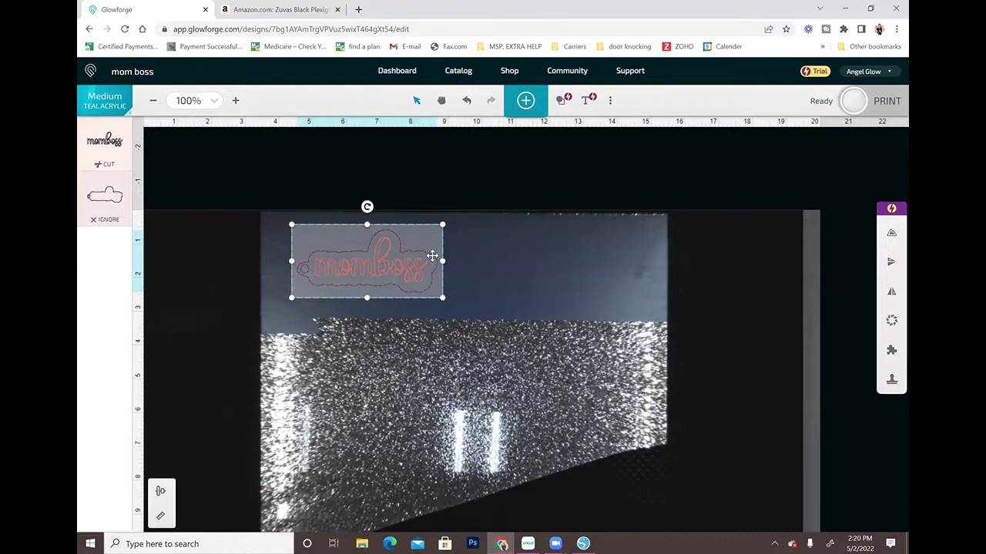
{"action": "left_click", "coordinate": [428, 164]}
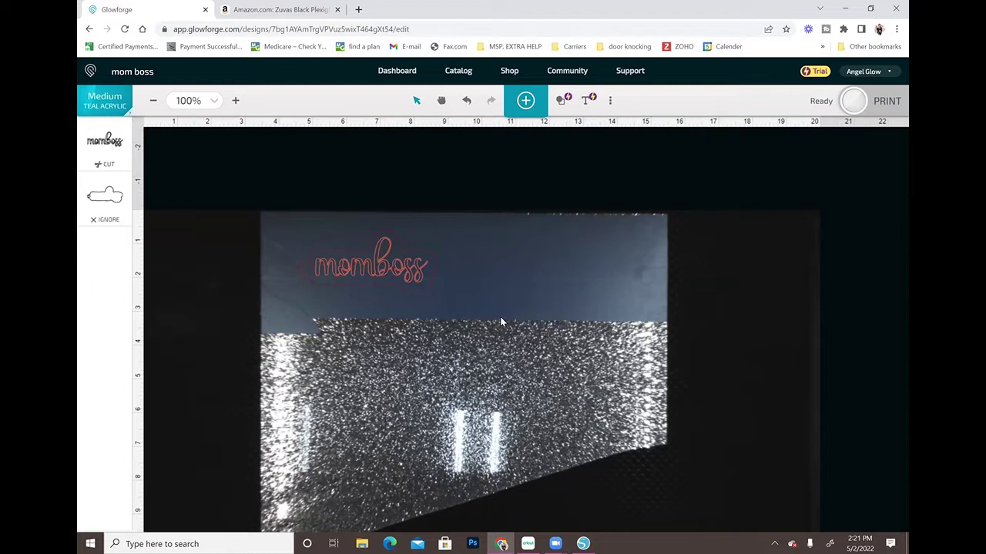
{"action": "left_click", "coordinate": [370, 267]}
{"action": "left_click_drag", "start_coordinate": [371, 263], "coordinate": [351, 256]}
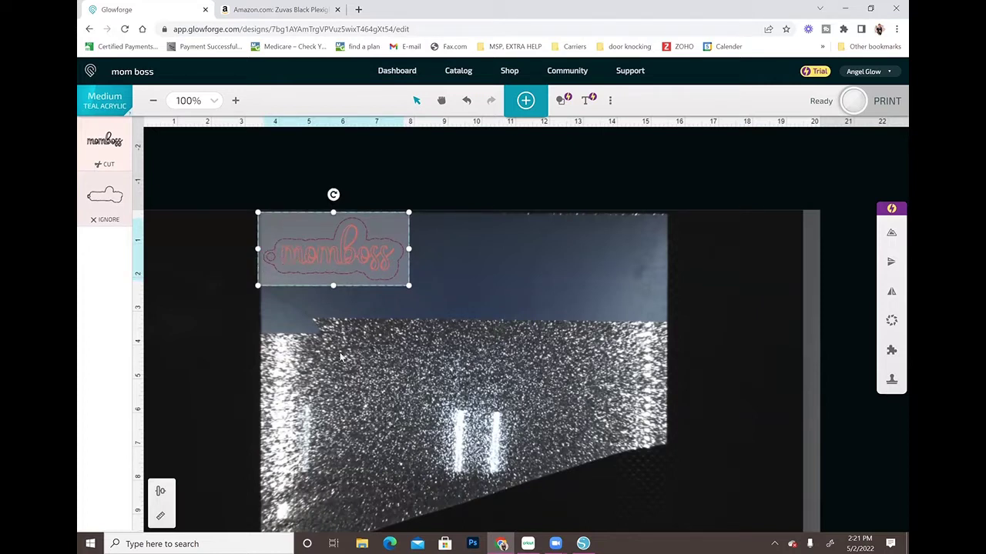
Set the keychain outline artwork to Cut with the Proofgrade Cut setting
{"action": "left_click", "coordinate": [94, 220]}
{"action": "left_click", "coordinate": [211, 138]}
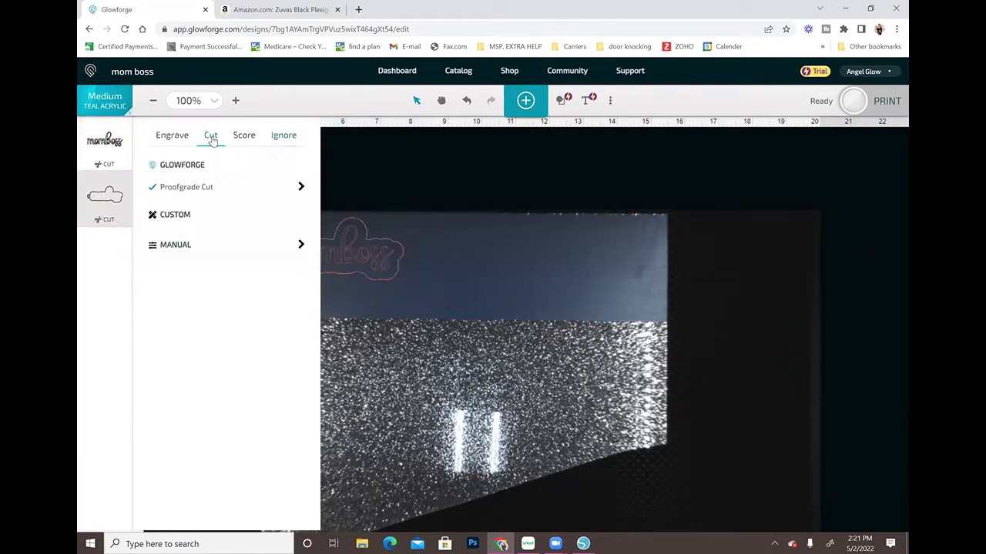
{"action": "left_click", "coordinate": [95, 258]}
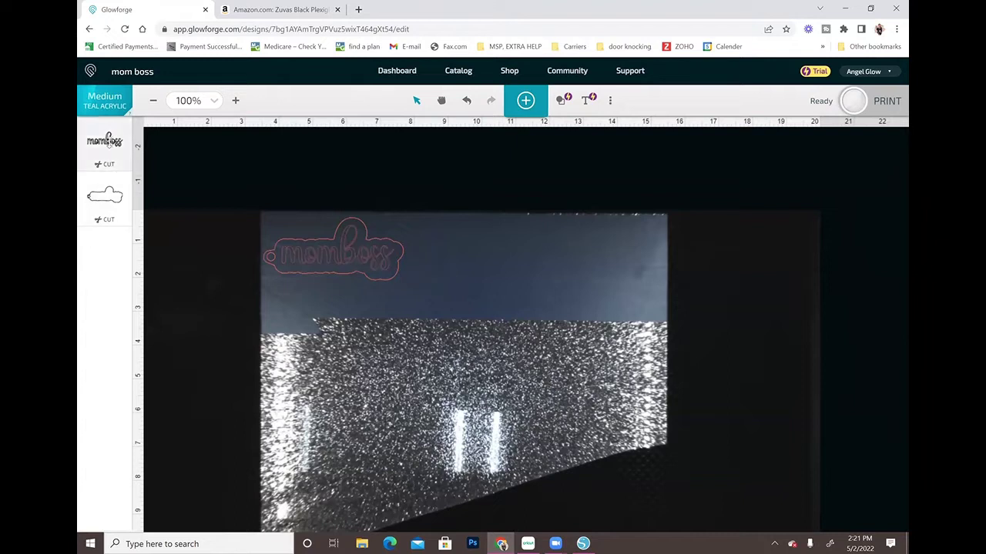
Set the "momboss" lettering artwork to Ignore
{"action": "left_click", "coordinate": [103, 146]}
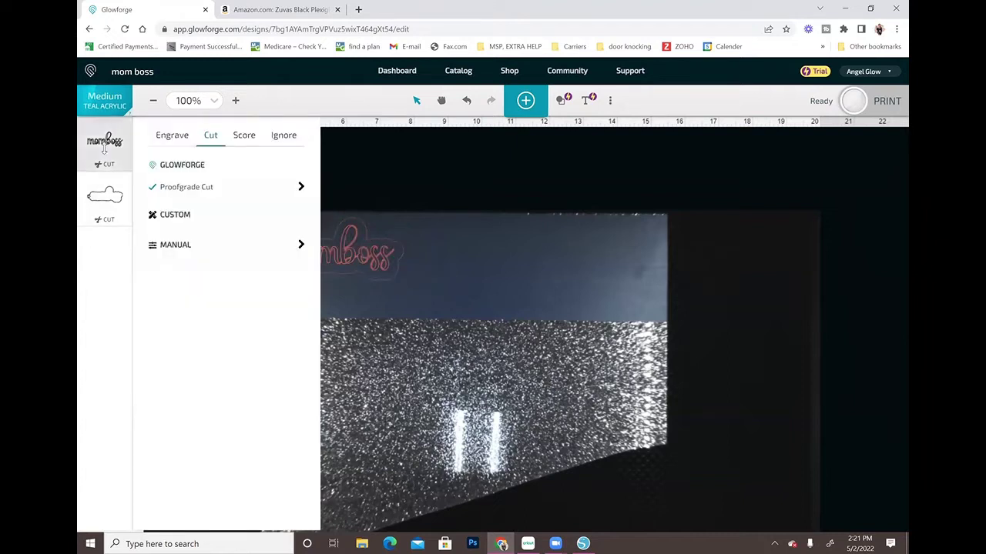
{"action": "left_click", "coordinate": [287, 142]}
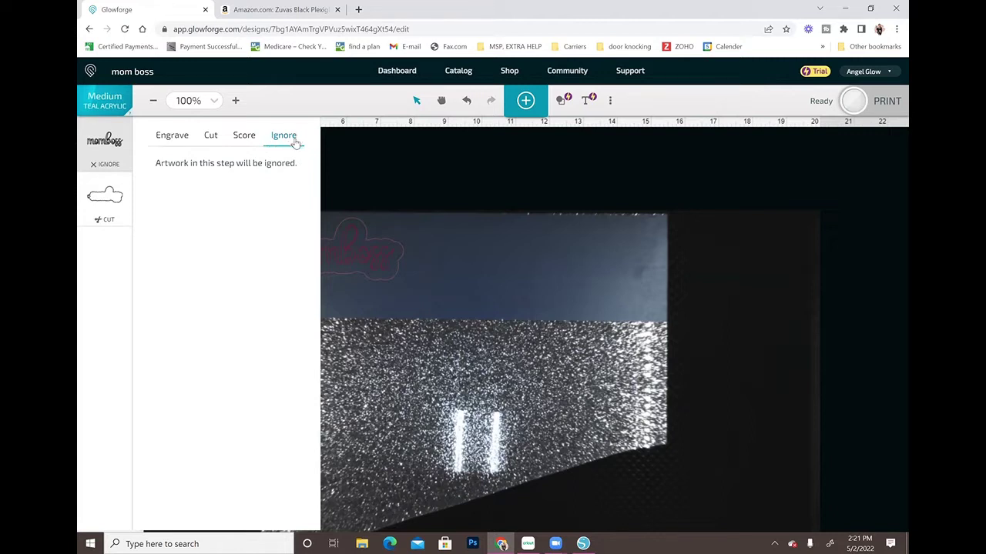
{"action": "left_click", "coordinate": [107, 309]}
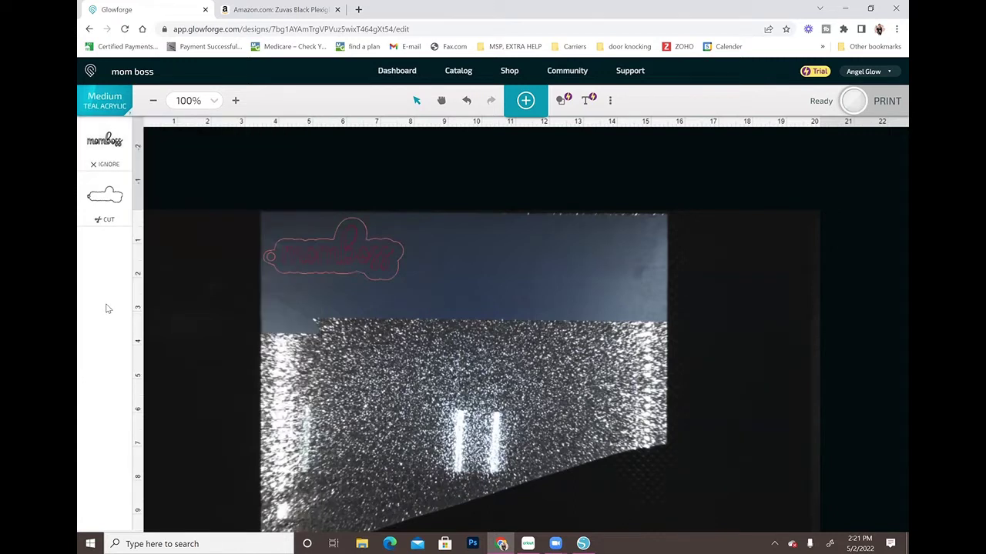